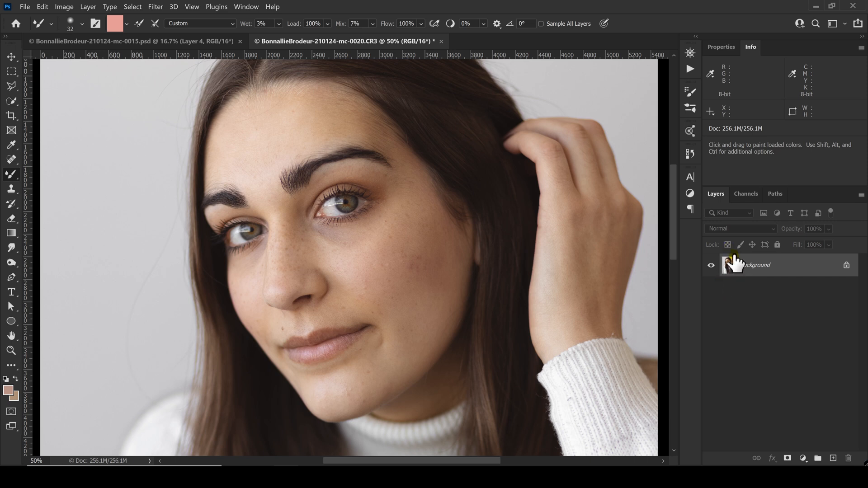
Run the FREQUENCY Separation action on the Background layer of the portrait
{"action": "left_click", "coordinate": [690, 71]}
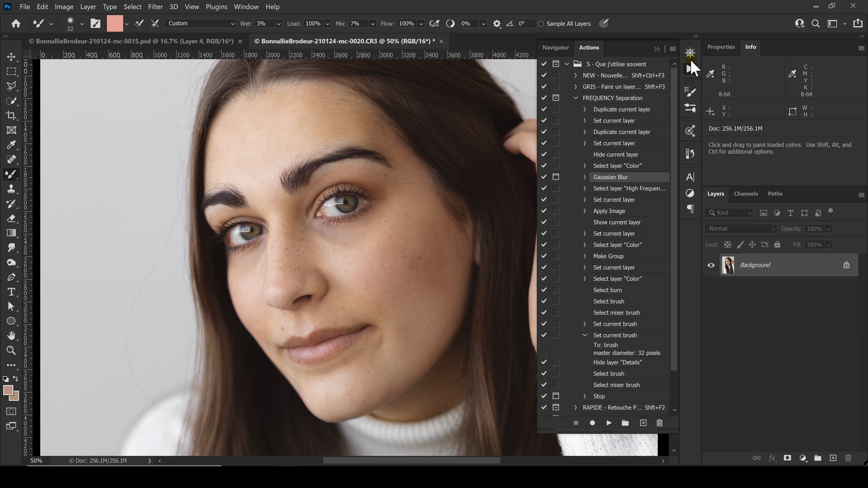
{"action": "left_click", "coordinate": [575, 98]}
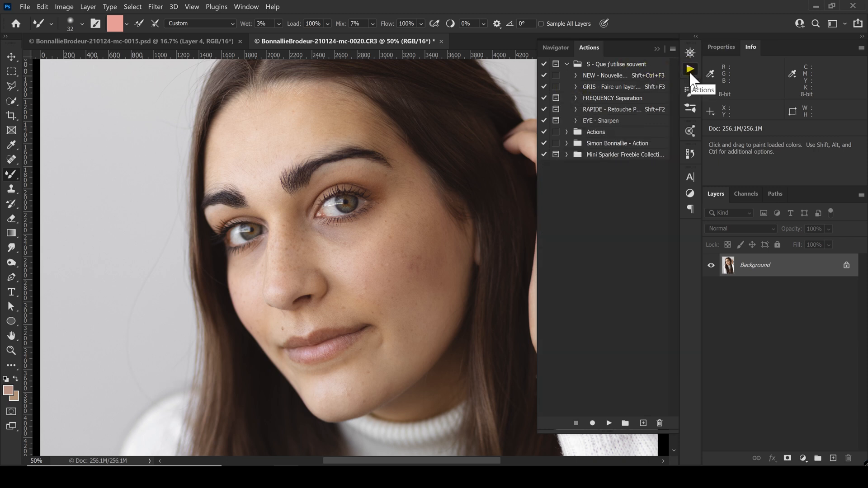
{"action": "left_click", "coordinate": [250, 7]}
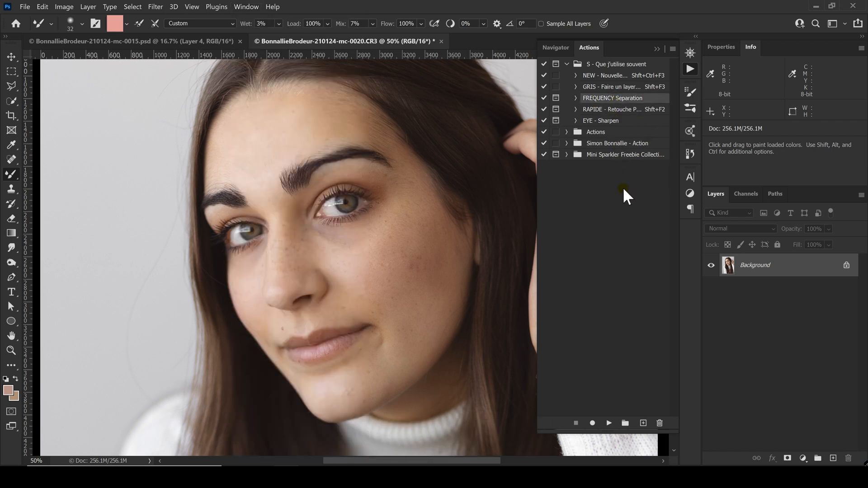
{"action": "left_click", "coordinate": [609, 424]}
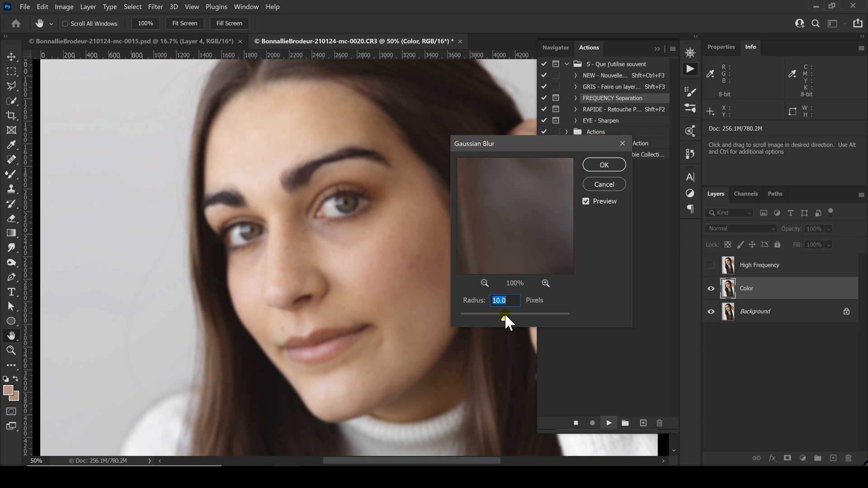
Set the Gaussian Blur radius for the Color layer to 22.2 pixels and let the action finish
{"action": "left_click", "coordinate": [504, 317]}
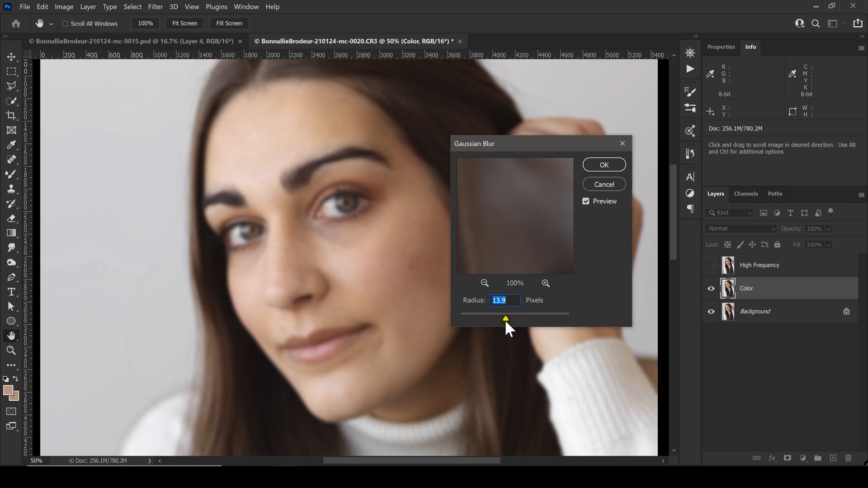
{"action": "left_click_drag", "start_coordinate": [509, 316], "coordinate": [511, 316]}
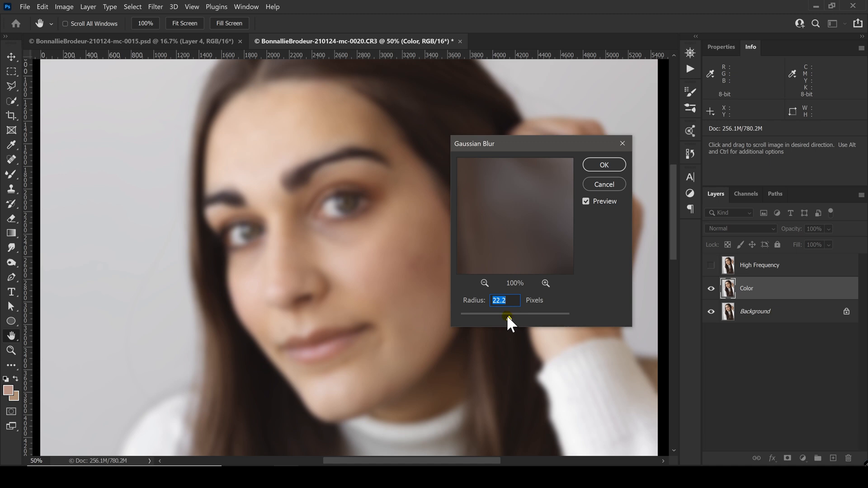
{"action": "left_click", "coordinate": [598, 165]}
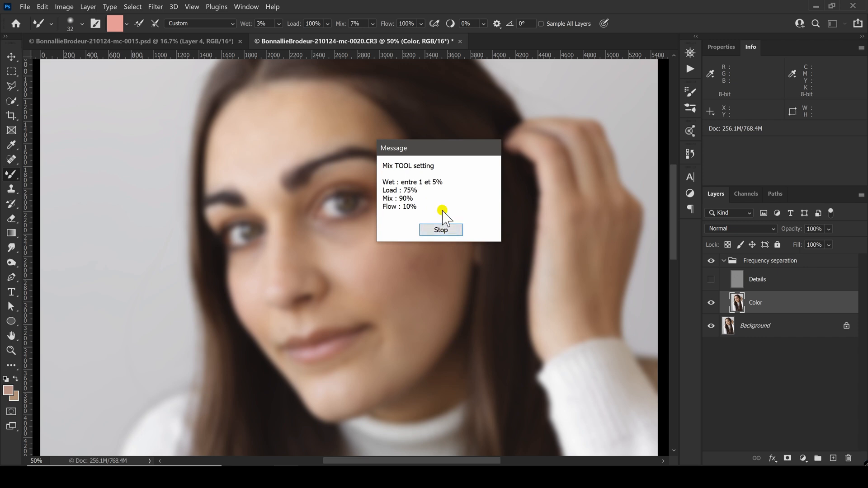
{"action": "left_click", "coordinate": [440, 230]}
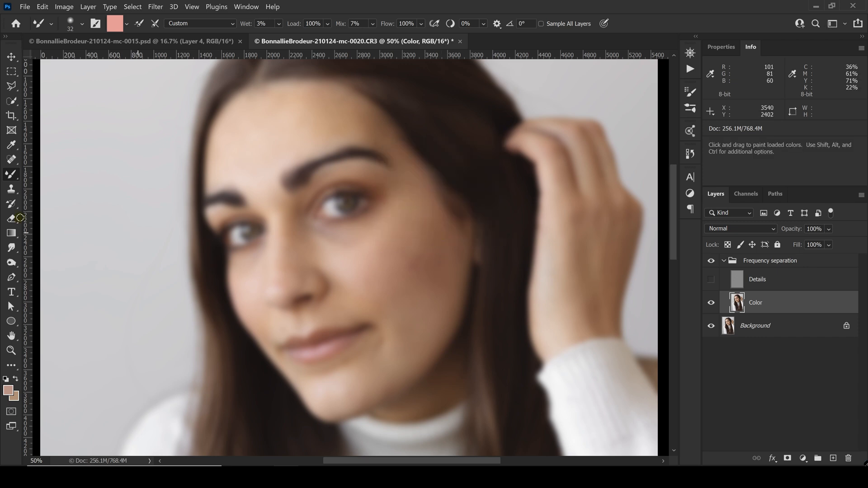
Switch to the Brush Tool and return to the Mixer Brush Tool
{"action": "right_click", "coordinate": [16, 176]}
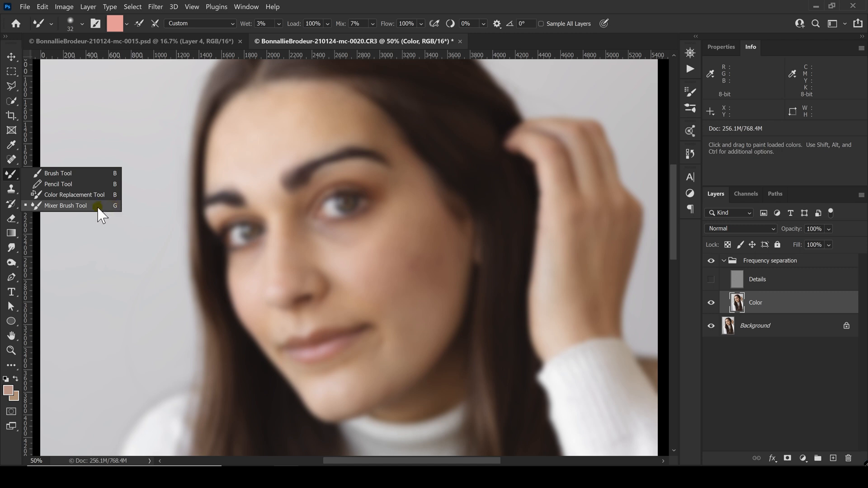
{"action": "left_click", "coordinate": [83, 175]}
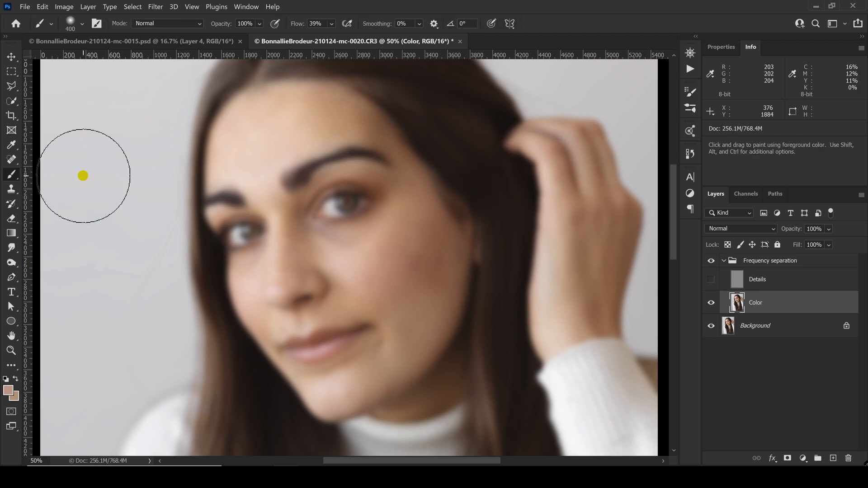
{"action": "right_click", "coordinate": [12, 174]}
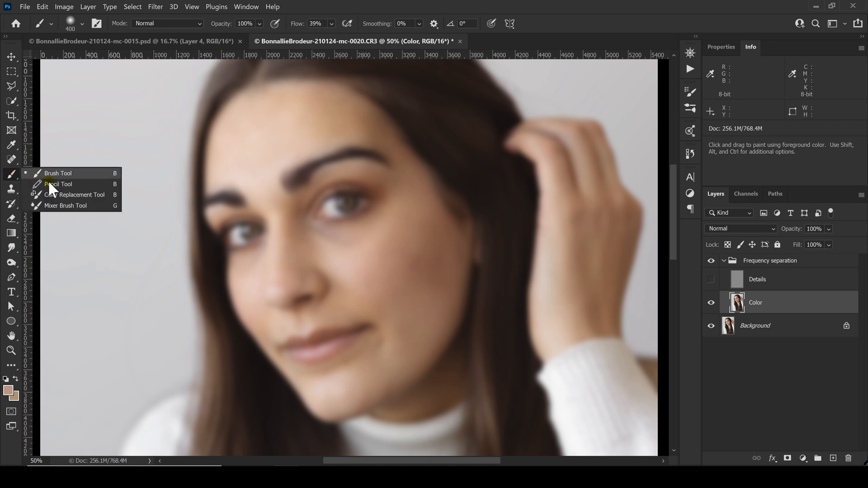
{"action": "left_click", "coordinate": [79, 210]}
Check the Mixer Brush Tool's assigned shortcut in the tool shortcut settings, cancel, and test switching between the Brush and Mixer Brush tools
{"action": "left_click", "coordinate": [43, 6]}
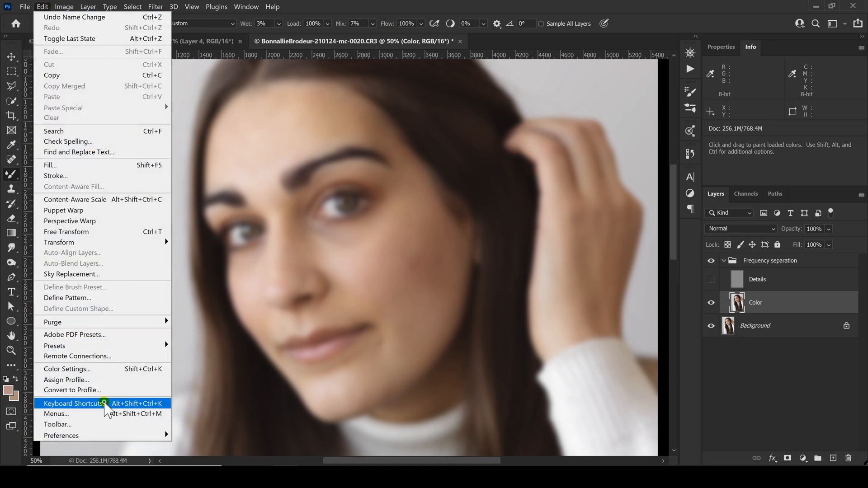
{"action": "left_click", "coordinate": [105, 403]}
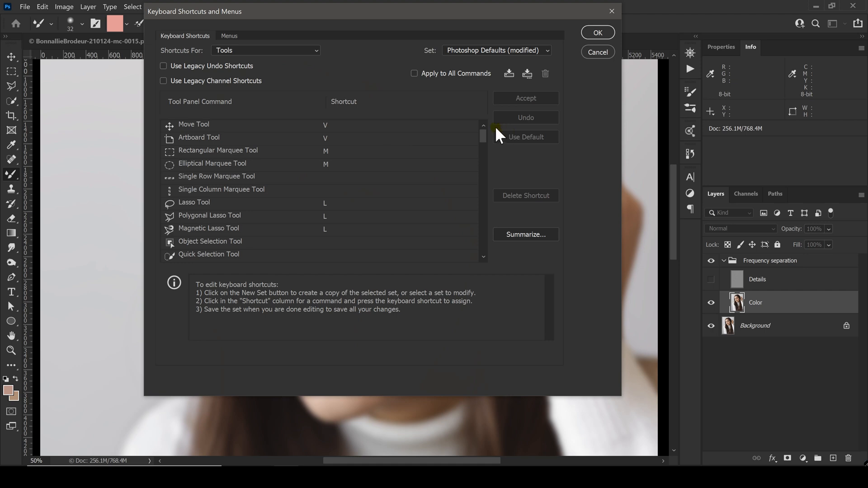
{"action": "left_click_drag", "start_coordinate": [484, 131], "coordinate": [492, 167]}
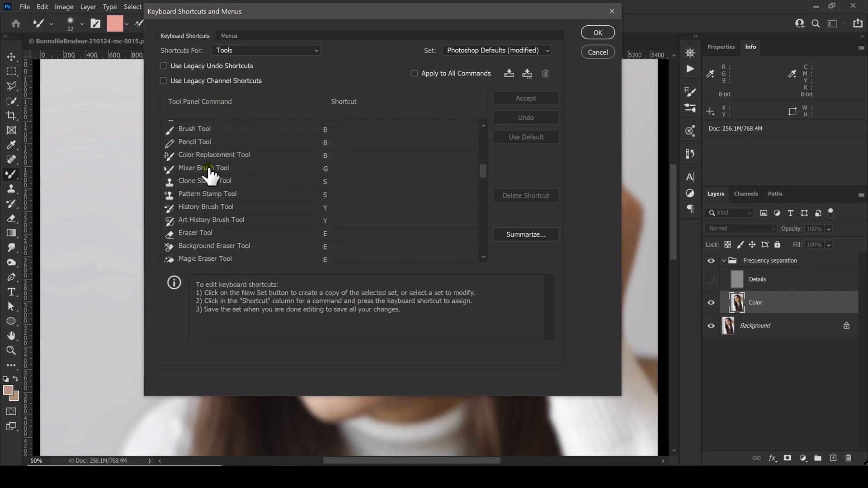
{"action": "left_click", "coordinate": [326, 169]}
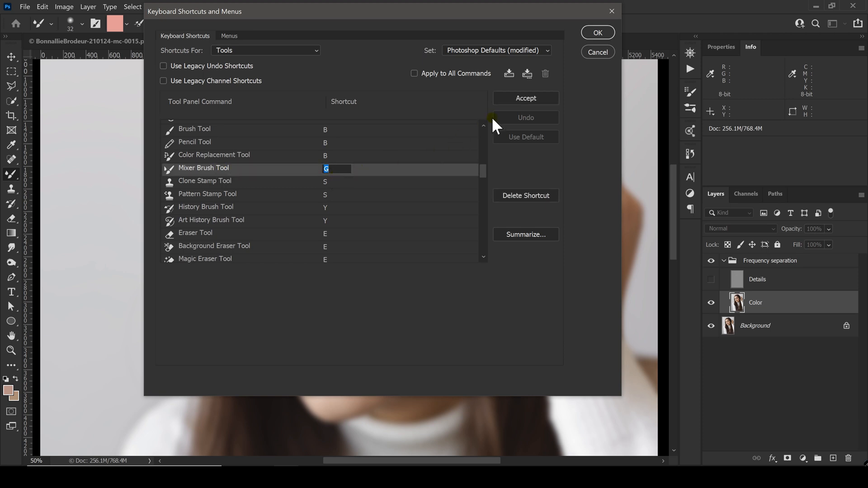
{"action": "left_click", "coordinate": [601, 53]}
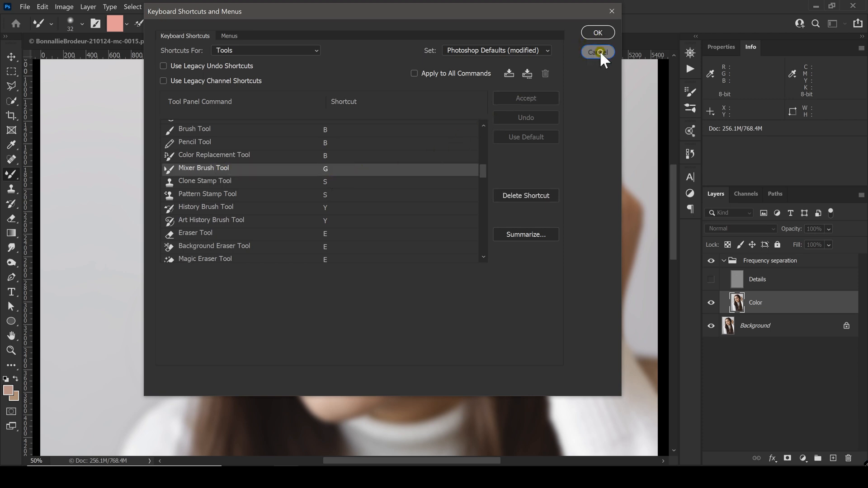
{"action": "left_click", "coordinate": [599, 51]}
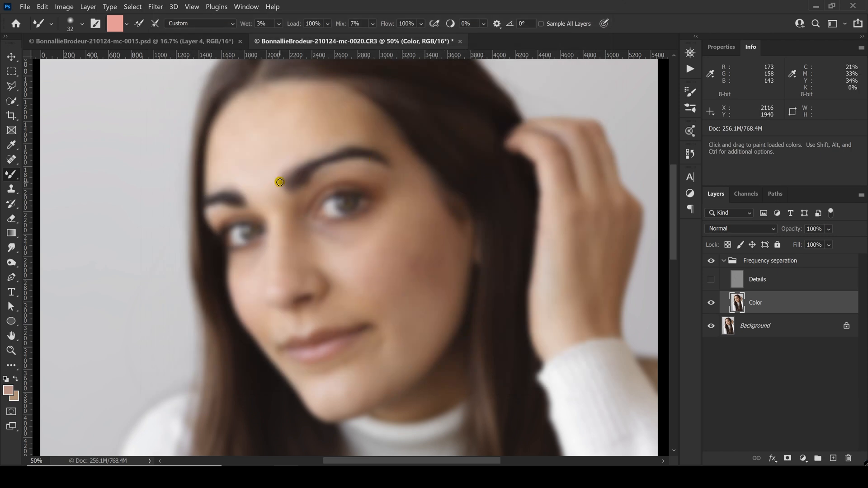
{"action": "key", "text": "b"}
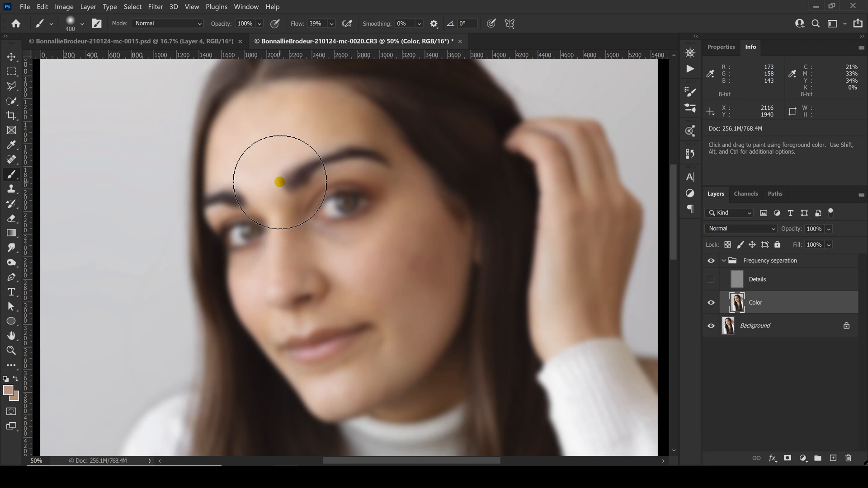
{"action": "key", "text": "shift+b"}
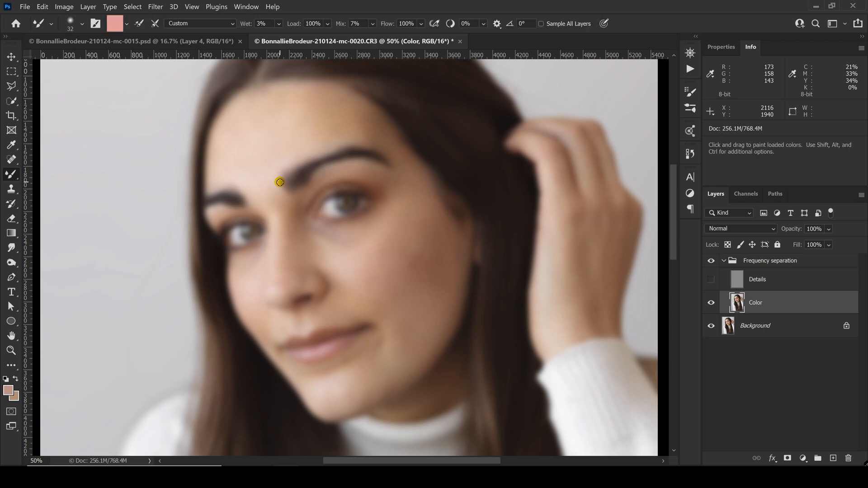
Review the mixer brush settings listed in the Stop message of the FREQUENCY Separation action
{"action": "left_click", "coordinate": [690, 68]}
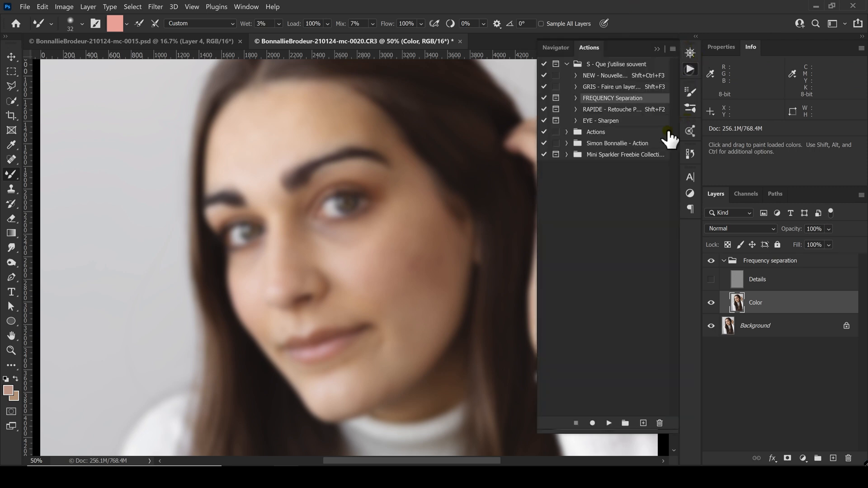
{"action": "left_click", "coordinate": [576, 98]}
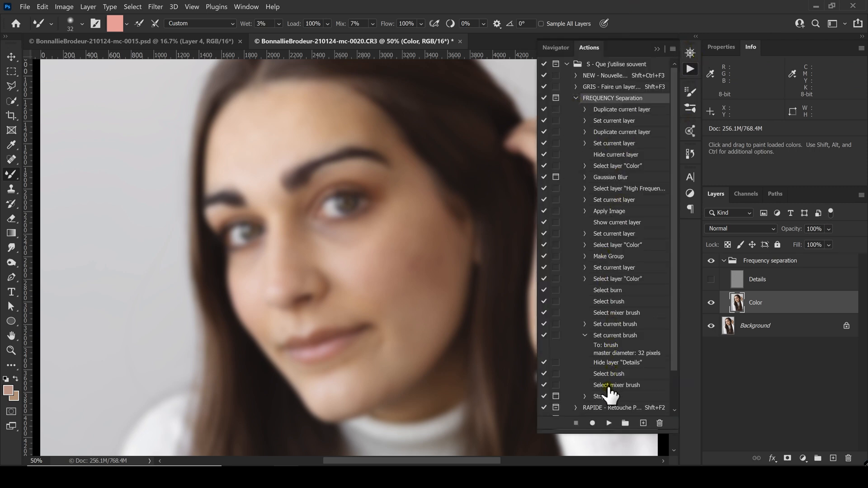
{"action": "double_click", "coordinate": [596, 396]}
{"action": "left_click", "coordinate": [379, 177]}
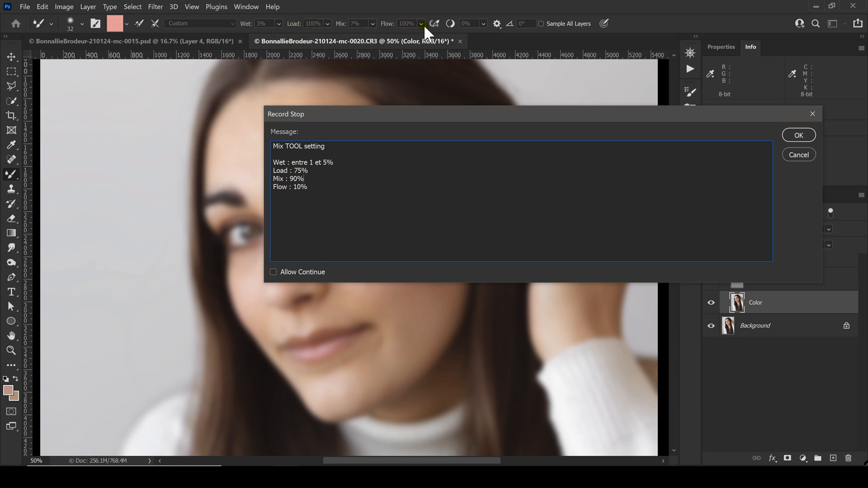
{"action": "left_click", "coordinate": [801, 134]}
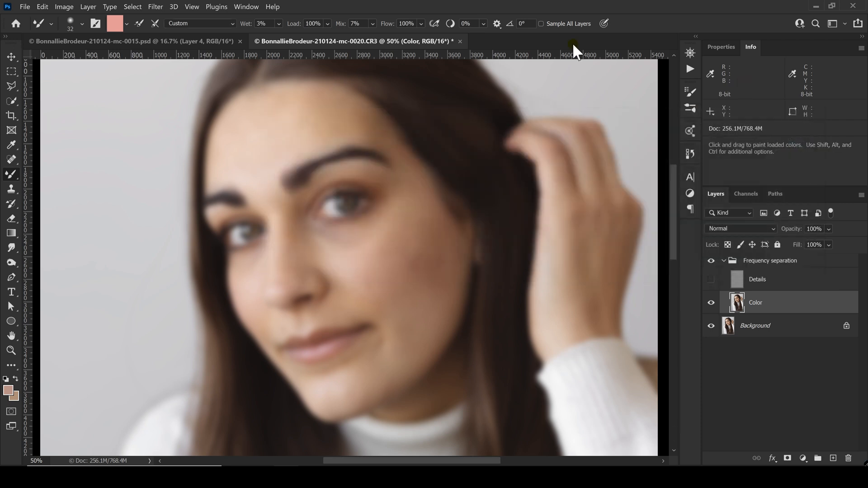
Set the Mixer Brush to 75% load, 90% mix and 10% flow, with the Color layer selected
{"action": "left_click", "coordinate": [321, 23]}
{"action": "type", "text": "75"}
{"action": "key", "text": "Tab"}
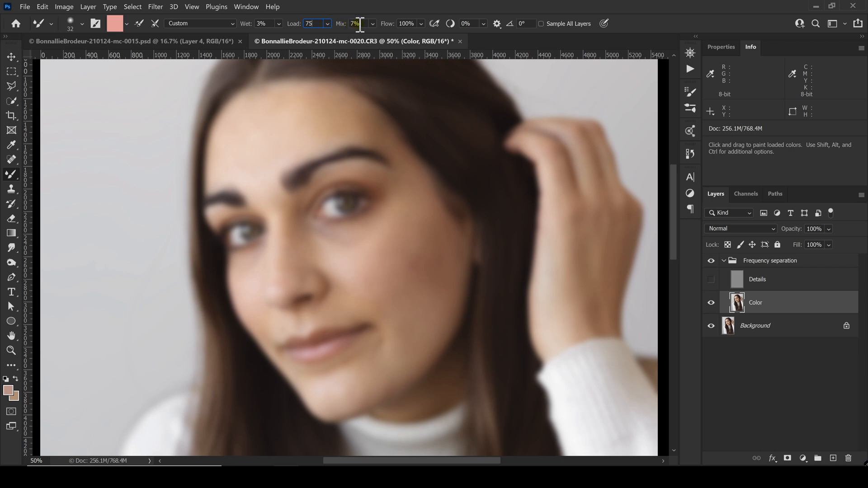
{"action": "type", "text": "90"}
{"action": "left_click", "coordinate": [411, 25]}
{"action": "type", "text": "10"}
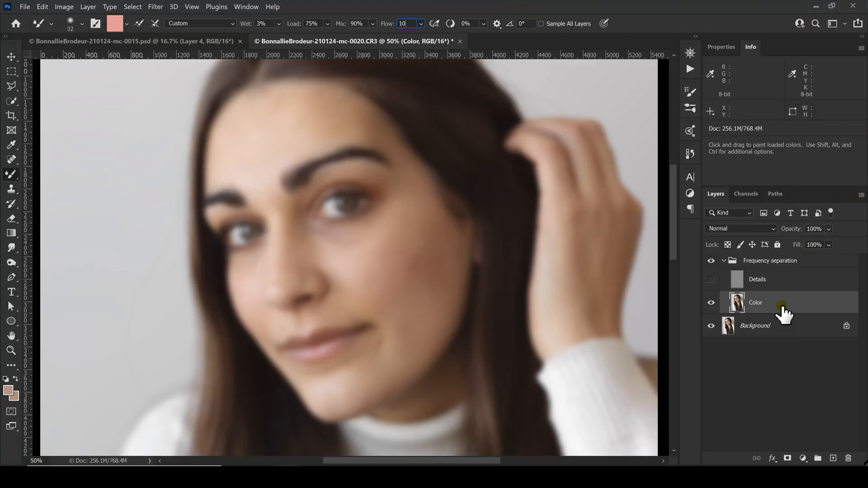
{"action": "left_click", "coordinate": [781, 304]}
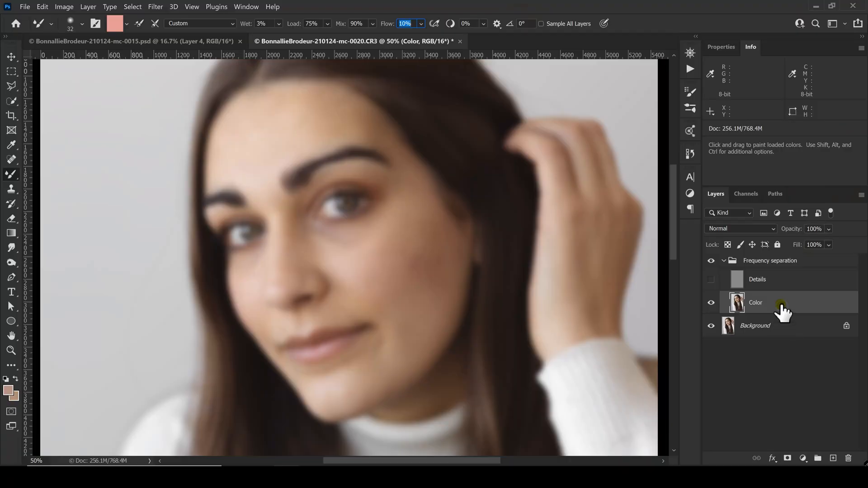
Hide the Frequency separation group to view the original image, and show it again with its Details layer visible
{"action": "left_click", "coordinate": [767, 262]}
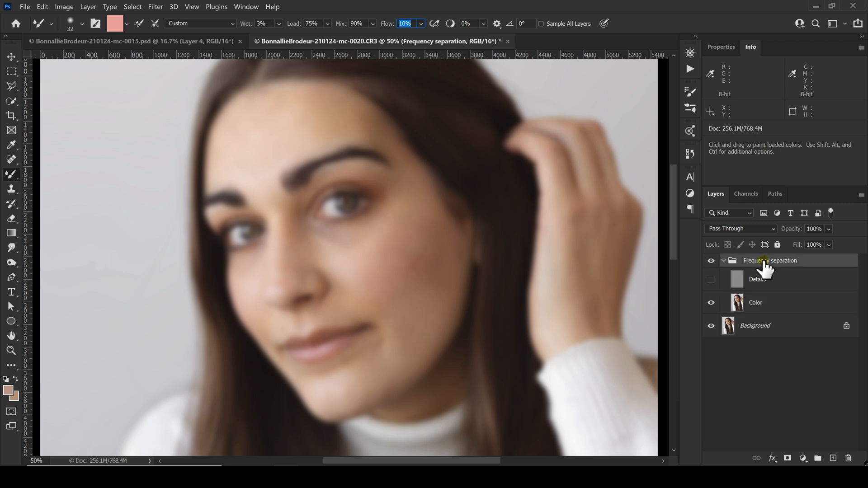
{"action": "left_click", "coordinate": [724, 261]}
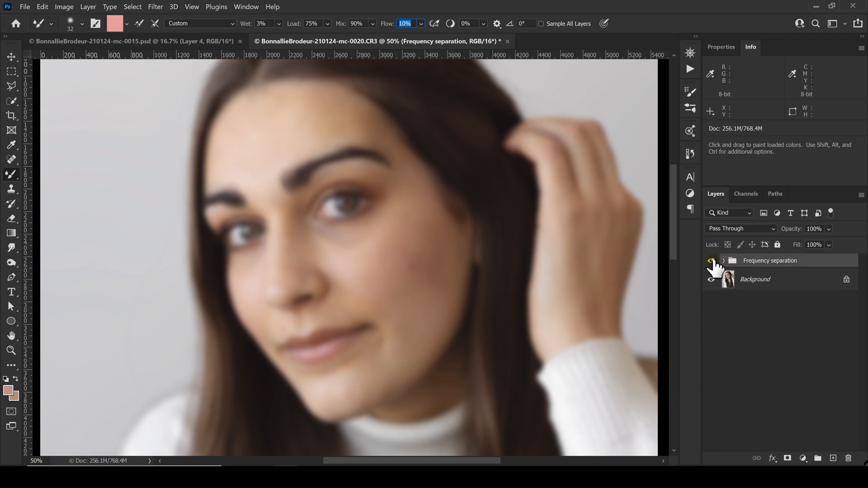
{"action": "left_click", "coordinate": [711, 261]}
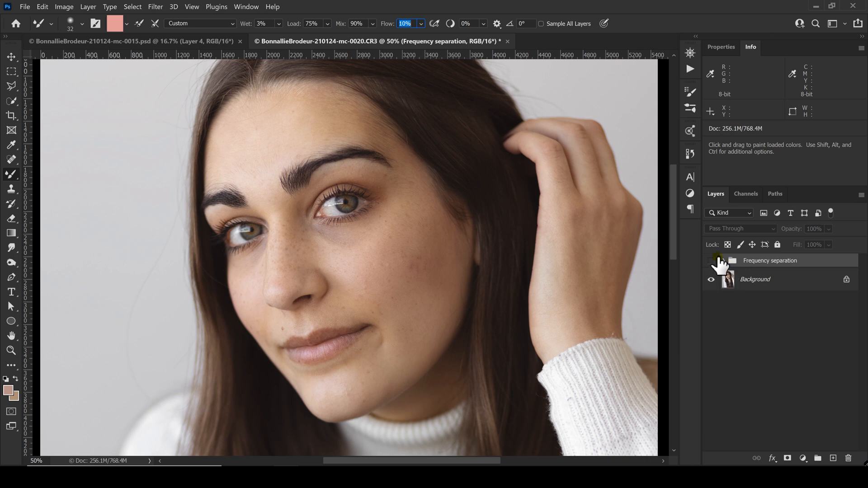
{"action": "left_click", "coordinate": [724, 262]}
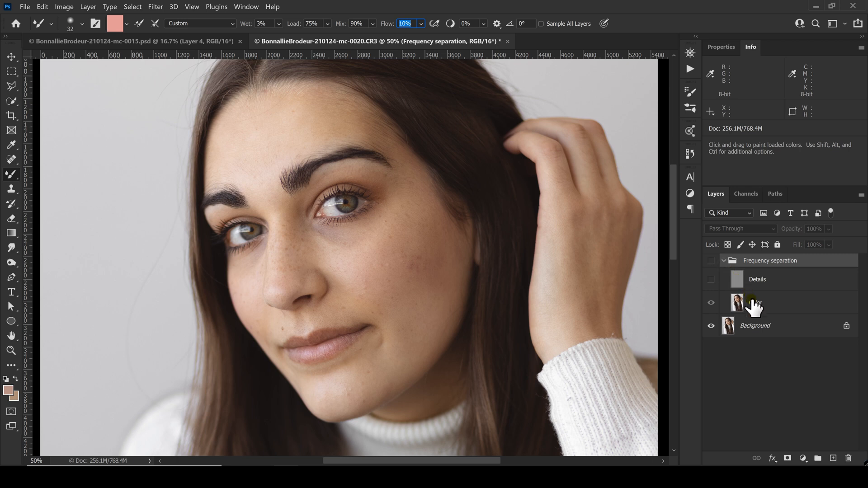
{"action": "left_click", "coordinate": [762, 305]}
{"action": "left_click", "coordinate": [716, 280]}
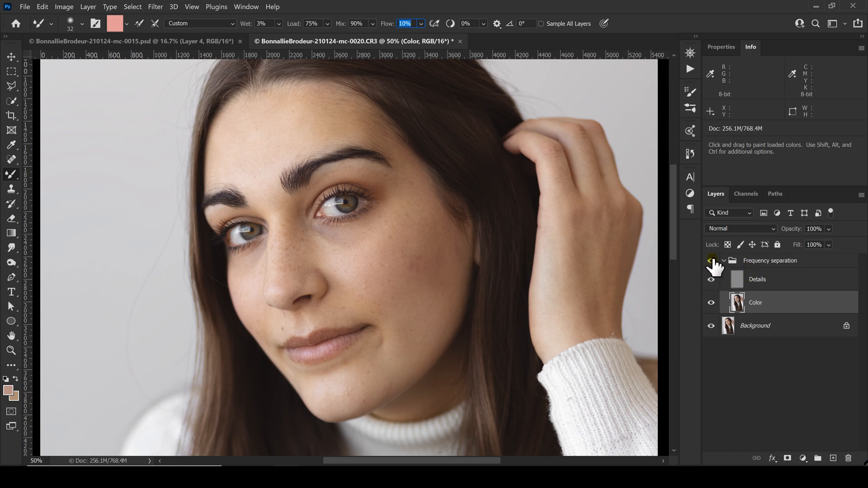
Hide the Color layer and set the Details layer's blending mode to Normal to view the texture by itself
{"action": "left_click", "coordinate": [711, 302]}
{"action": "left_click", "coordinate": [758, 285]}
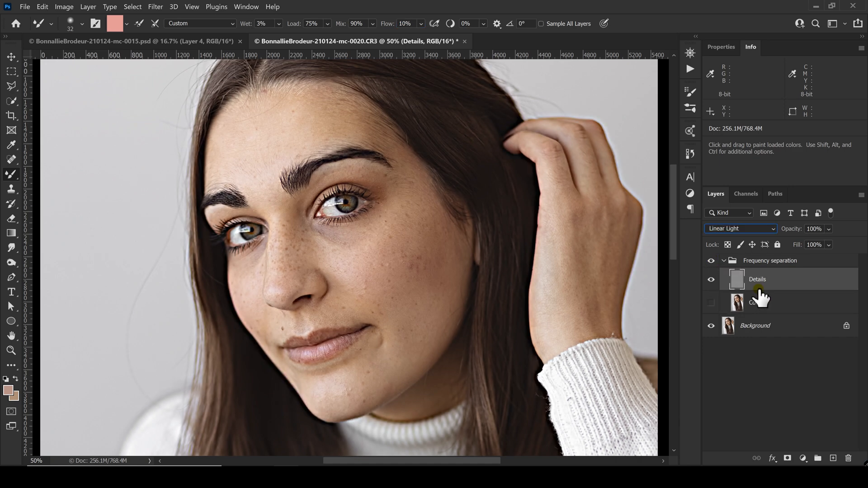
{"action": "left_click", "coordinate": [737, 229]}
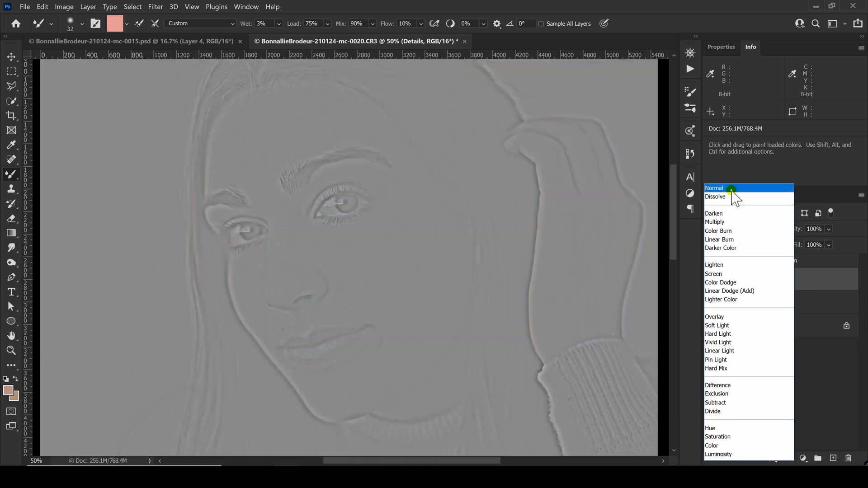
{"action": "left_click", "coordinate": [731, 189]}
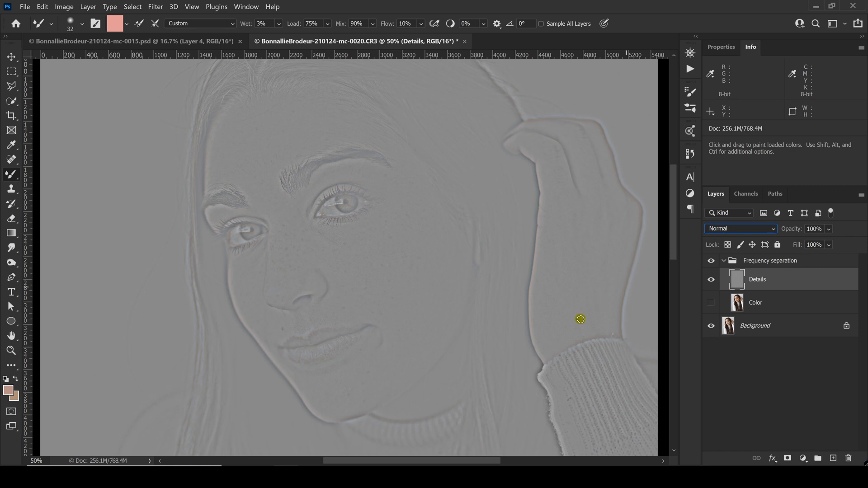
{"action": "left_click", "coordinate": [756, 310]}
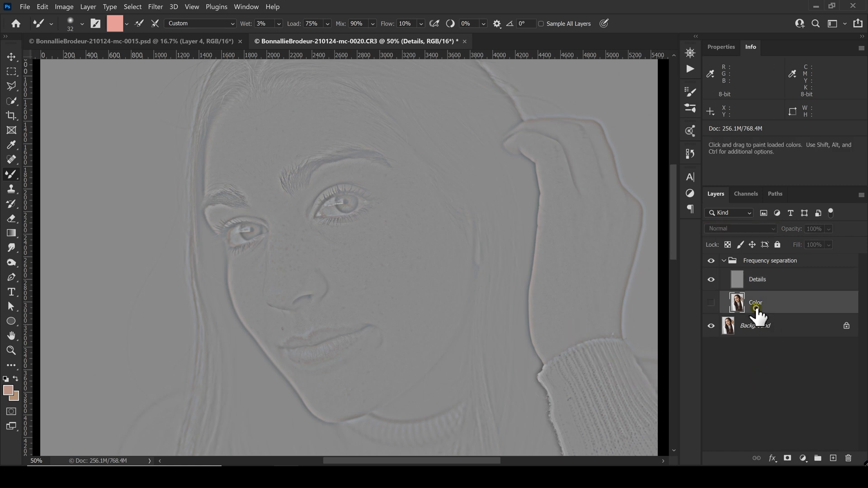
Show the Color layer and hide the Details layer to isolate the blurred color tones
{"action": "left_click", "coordinate": [711, 302]}
{"action": "left_click", "coordinate": [712, 279]}
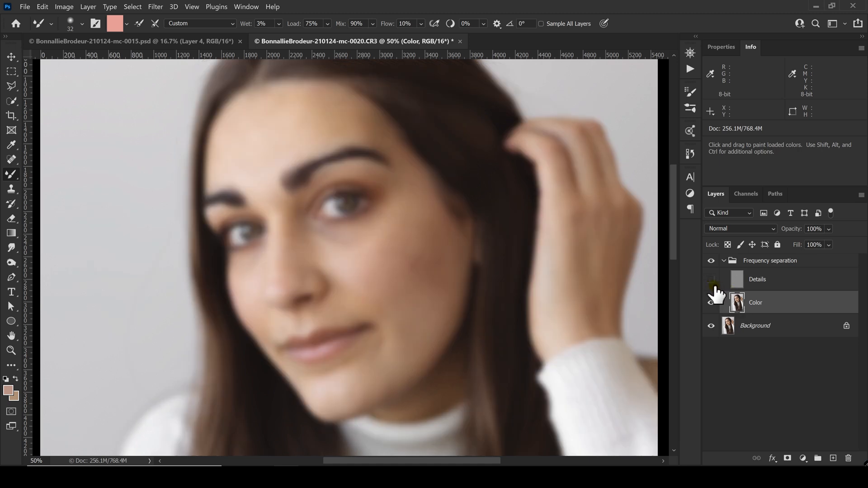
{"action": "left_click", "coordinate": [711, 280]}
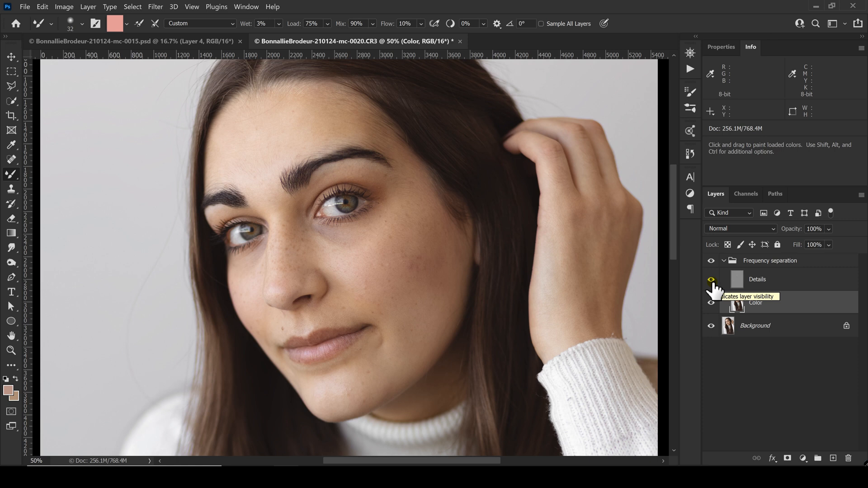
{"action": "left_click", "coordinate": [711, 280]}
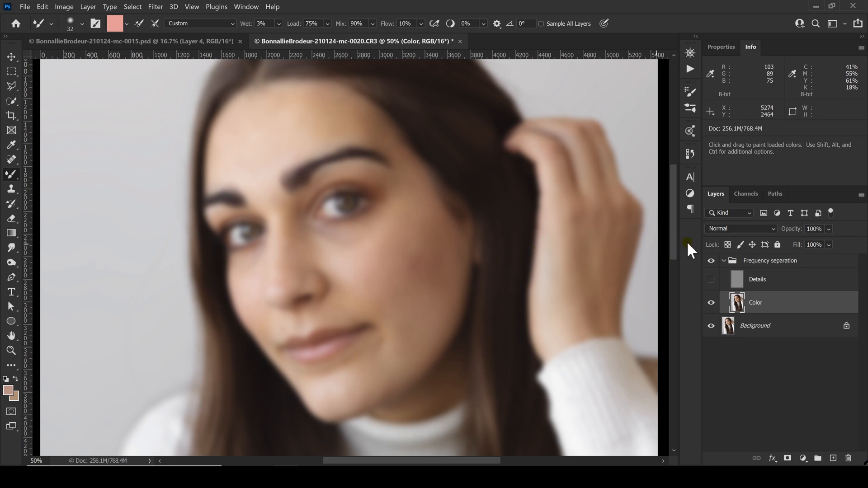
Enlarge the Mixer Brush to 500 px and sample the light skin tone on the forehead for blending
{"action": "left_click", "coordinate": [268, 194]}
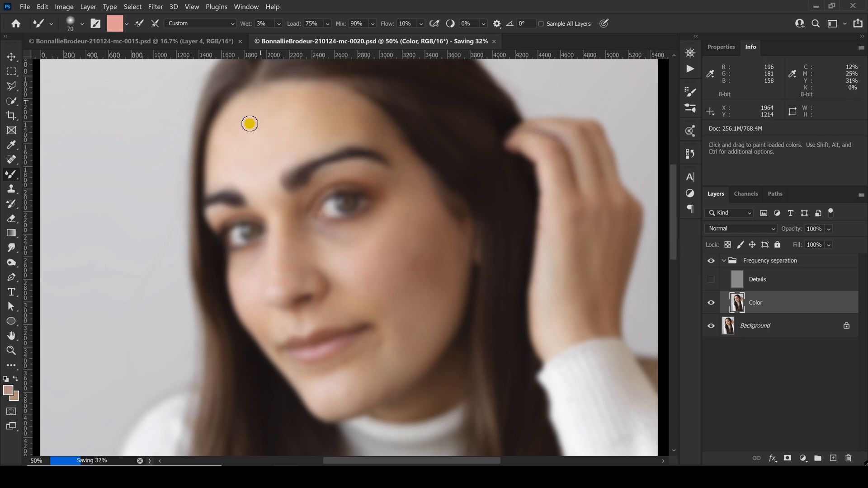
{"action": "key", "text": "bracketright"}
{"action": "key", "text": "bracketright"}
{"action": "key", "text": "bracketright"}
{"action": "key", "text": "bracketright"}
{"action": "key", "text": "bracketright"}
{"action": "key", "text": "bracketright"}
{"action": "key", "text": "bracketright"}
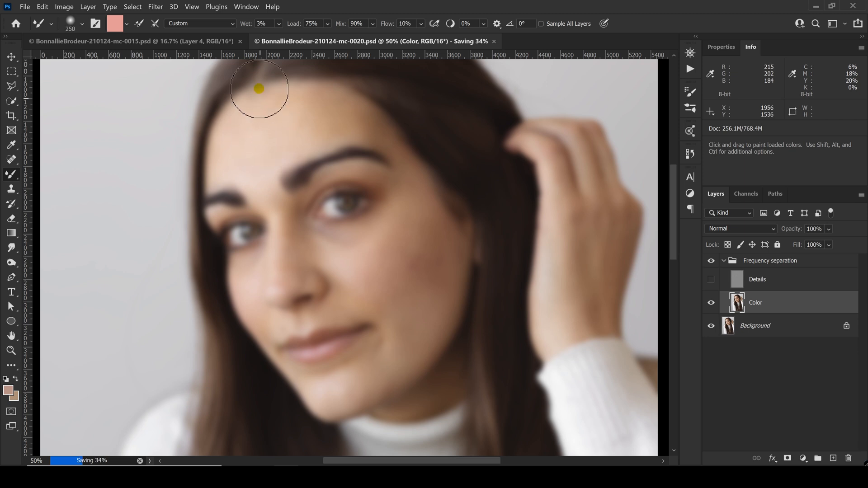
{"action": "key", "text": "bracketright"}
{"action": "key", "text": "bracketright"}
{"action": "key", "text": "bracketright"}
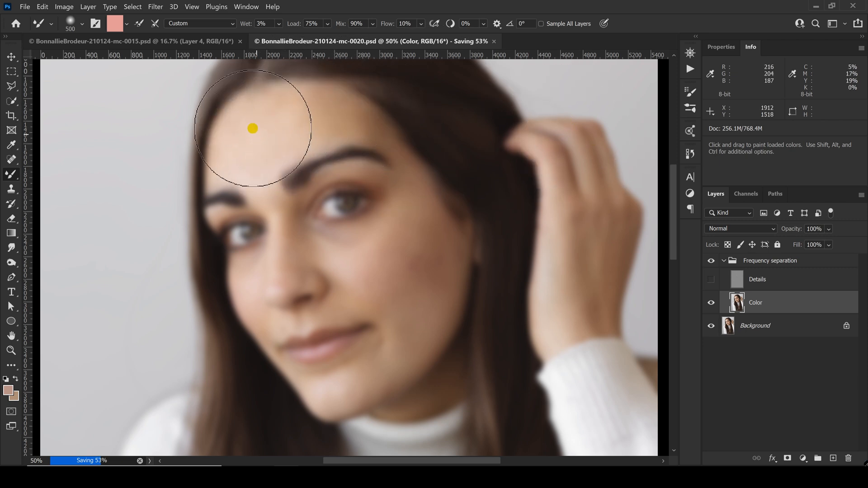
{"action": "mouse_move", "coordinate": [263, 135]}
{"action": "left_mouse_down"}
{"action": "mouse_move", "coordinate": [256, 124]}
{"action": "mouse_move", "coordinate": [266, 140]}
{"action": "left_mouse_up"}
{"action": "key", "text": "alt"}
{"action": "key", "text": "alt"}
{"action": "left_click", "coordinate": [262, 130], "text": "alt"}
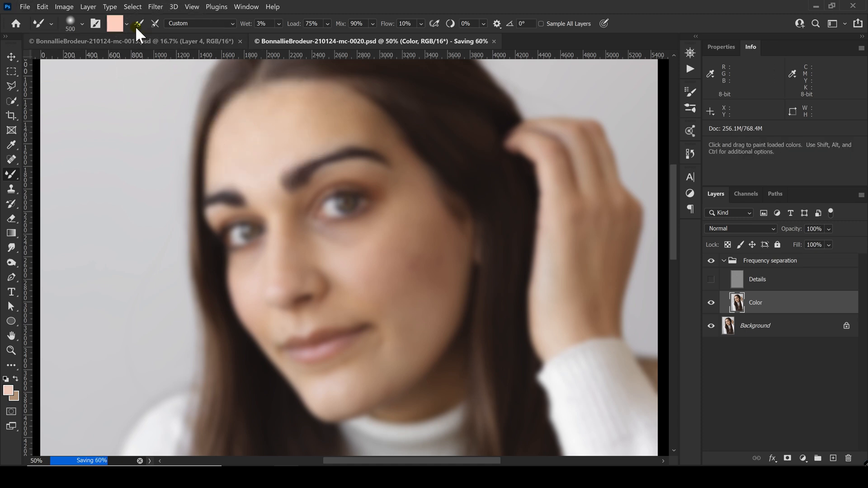
Blend the forehead and cheek tones on the Color layer with the Mixer Brush, resampling nearby skin colors
{"action": "left_click", "coordinate": [356, 233], "text": "alt"}
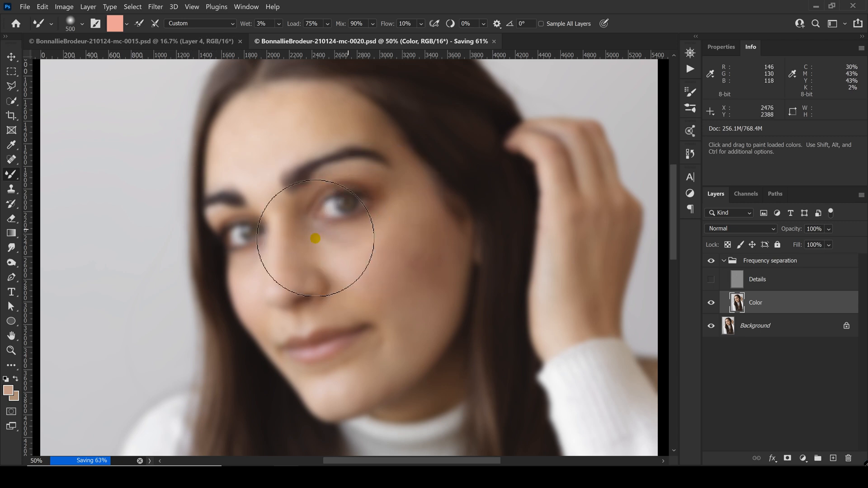
{"action": "mouse_move", "coordinate": [251, 161]}
{"action": "left_mouse_down"}
{"action": "mouse_move", "coordinate": [205, 120]}
{"action": "mouse_move", "coordinate": [258, 161]}
{"action": "mouse_move", "coordinate": [267, 126]}
{"action": "mouse_move", "coordinate": [249, 130]}
{"action": "mouse_move", "coordinate": [265, 120]}
{"action": "mouse_move", "coordinate": [262, 133]}
{"action": "mouse_move", "coordinate": [301, 140]}
{"action": "mouse_move", "coordinate": [245, 134]}
{"action": "mouse_move", "coordinate": [343, 116]}
{"action": "mouse_move", "coordinate": [301, 120]}
{"action": "mouse_move", "coordinate": [319, 112]}
{"action": "mouse_move", "coordinate": [302, 122]}
{"action": "mouse_move", "coordinate": [312, 128]}
{"action": "mouse_move", "coordinate": [266, 112]}
{"action": "mouse_move", "coordinate": [248, 155]}
{"action": "mouse_move", "coordinate": [408, 224]}
{"action": "mouse_move", "coordinate": [401, 271]}
{"action": "mouse_move", "coordinate": [412, 262]}
{"action": "mouse_move", "coordinate": [420, 274]}
{"action": "mouse_move", "coordinate": [411, 253]}
{"action": "mouse_move", "coordinate": [395, 283]}
{"action": "mouse_move", "coordinate": [395, 252]}
{"action": "mouse_move", "coordinate": [415, 242]}
{"action": "mouse_move", "coordinate": [420, 222]}
{"action": "mouse_move", "coordinate": [394, 281]}
{"action": "mouse_move", "coordinate": [423, 248]}
{"action": "mouse_move", "coordinate": [401, 255]}
{"action": "mouse_move", "coordinate": [420, 238]}
{"action": "mouse_move", "coordinate": [395, 237]}
{"action": "mouse_move", "coordinate": [432, 243]}
{"action": "mouse_move", "coordinate": [426, 297]}
{"action": "mouse_move", "coordinate": [442, 254]}
{"action": "mouse_move", "coordinate": [442, 281]}
{"action": "mouse_move", "coordinate": [449, 234]}
{"action": "mouse_move", "coordinate": [441, 309]}
{"action": "mouse_move", "coordinate": [421, 253]}
{"action": "mouse_move", "coordinate": [419, 291]}
{"action": "mouse_move", "coordinate": [416, 248]}
{"action": "mouse_move", "coordinate": [380, 197]}
{"action": "left_mouse_up"}
{"action": "left_click", "coordinate": [262, 128], "text": "alt"}
{"action": "left_click", "coordinate": [351, 115], "text": "alt"}
{"action": "left_click", "coordinate": [412, 270], "text": "alt"}
Reduce the Mixer Brush to 300 px and smooth the cheek, under-eye and forehead tones using sampled skin colors
{"action": "key", "text": "bracketleft"}
{"action": "key", "text": "bracketleft"}
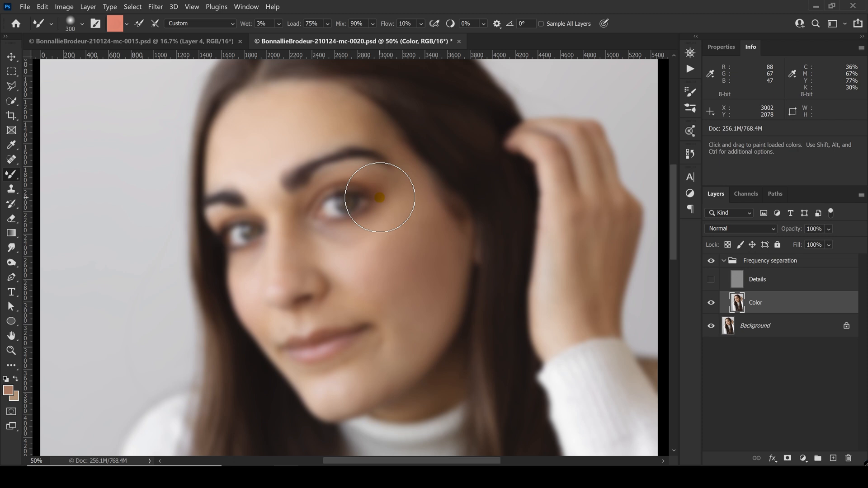
{"action": "mouse_move", "coordinate": [380, 197]}
{"action": "left_mouse_down"}
{"action": "mouse_move", "coordinate": [432, 128]}
{"action": "mouse_move", "coordinate": [401, 159]}
{"action": "mouse_move", "coordinate": [416, 188]}
{"action": "mouse_move", "coordinate": [265, 257]}
{"action": "mouse_move", "coordinate": [388, 168]}
{"action": "mouse_move", "coordinate": [386, 351]}
{"action": "mouse_move", "coordinate": [432, 333]}
{"action": "mouse_move", "coordinate": [413, 345]}
{"action": "mouse_move", "coordinate": [436, 286]}
{"action": "mouse_move", "coordinate": [424, 331]}
{"action": "mouse_move", "coordinate": [395, 233]}
{"action": "mouse_move", "coordinate": [309, 273]}
{"action": "left_mouse_up"}
{"action": "left_click", "coordinate": [334, 249], "text": "alt"}
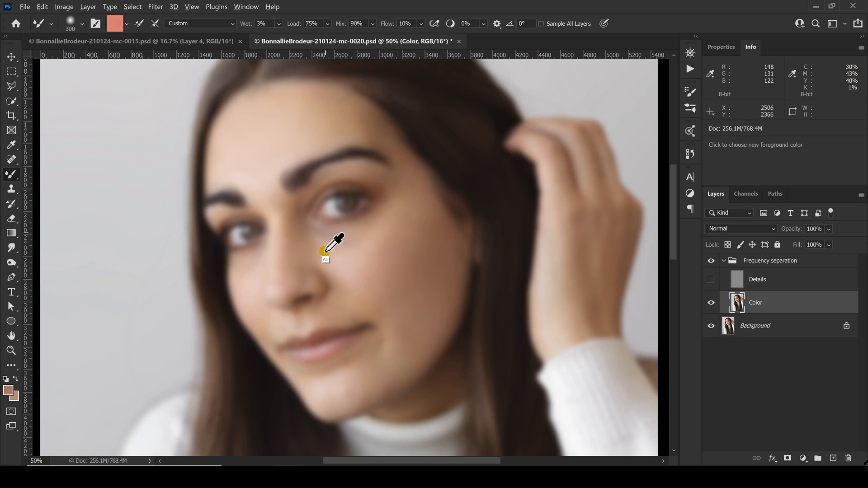
{"action": "left_click", "coordinate": [327, 239], "text": "alt"}
{"action": "mouse_move", "coordinate": [326, 244]}
{"action": "left_mouse_down"}
{"action": "mouse_move", "coordinate": [343, 229]}
{"action": "mouse_move", "coordinate": [345, 254]}
{"action": "mouse_move", "coordinate": [346, 234]}
{"action": "mouse_move", "coordinate": [346, 249]}
{"action": "mouse_move", "coordinate": [319, 231]}
{"action": "mouse_move", "coordinate": [340, 254]}
{"action": "mouse_move", "coordinate": [328, 232]}
{"action": "mouse_move", "coordinate": [323, 248]}
{"action": "mouse_move", "coordinate": [321, 232]}
{"action": "mouse_move", "coordinate": [328, 248]}
{"action": "mouse_move", "coordinate": [341, 240]}
{"action": "mouse_move", "coordinate": [348, 247]}
{"action": "mouse_move", "coordinate": [354, 236]}
{"action": "mouse_move", "coordinate": [325, 237]}
{"action": "mouse_move", "coordinate": [308, 226]}
{"action": "mouse_move", "coordinate": [317, 238]}
{"action": "mouse_move", "coordinate": [346, 236]}
{"action": "mouse_move", "coordinate": [326, 254]}
{"action": "mouse_move", "coordinate": [314, 235]}
{"action": "mouse_move", "coordinate": [322, 243]}
{"action": "mouse_move", "coordinate": [361, 224]}
{"action": "mouse_move", "coordinate": [339, 255]}
{"action": "mouse_move", "coordinate": [321, 132]}
{"action": "left_mouse_up"}
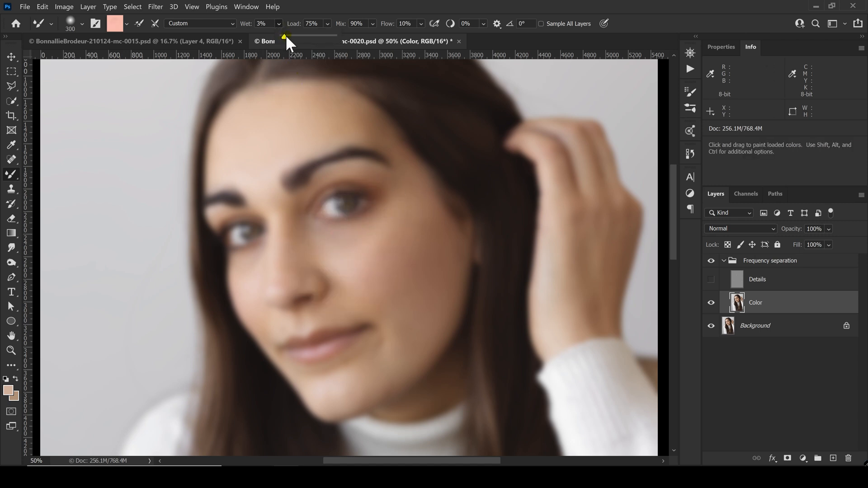
Set the Mixer Brush's wetness to 1% and blend the skin beside the nose with a color sampled there
{"action": "left_click", "coordinate": [286, 34]}
{"action": "key", "text": "Down"}
{"action": "key", "text": "Down"}
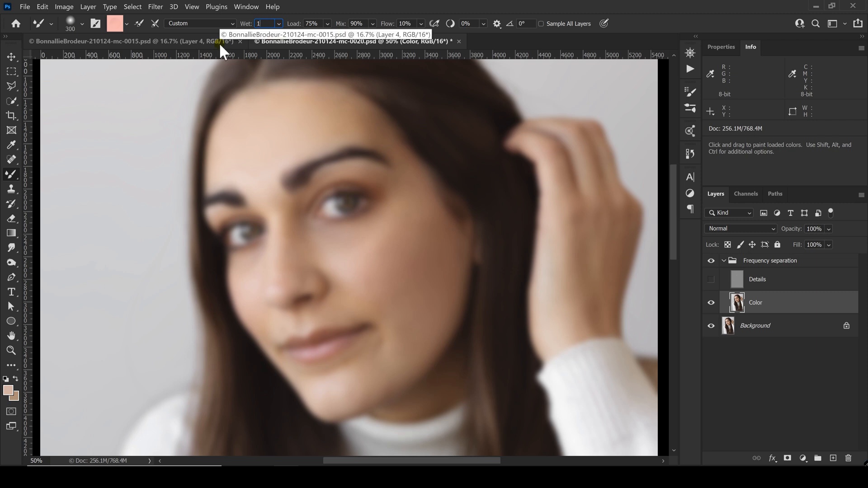
{"action": "left_click", "coordinate": [245, 268], "text": "alt"}
{"action": "left_click", "coordinate": [246, 279], "text": "alt"}
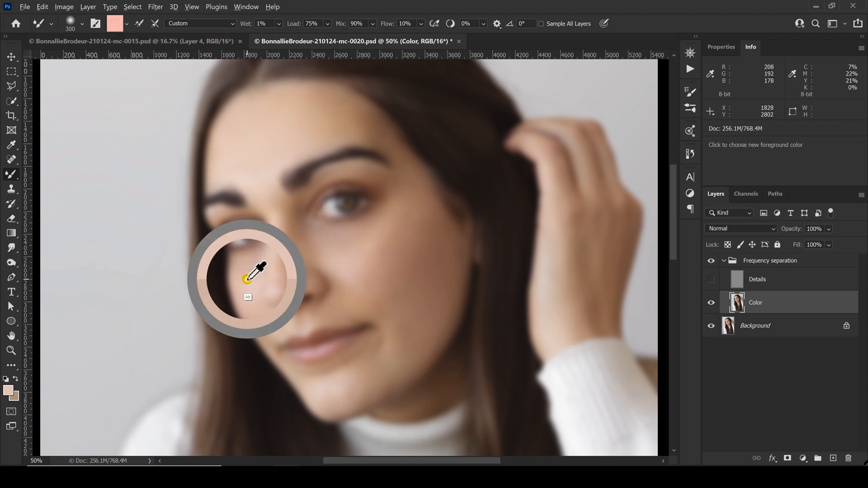
{"action": "mouse_move", "coordinate": [250, 272]}
{"action": "left_mouse_down"}
{"action": "mouse_move", "coordinate": [260, 255]}
{"action": "mouse_move", "coordinate": [250, 272]}
{"action": "mouse_move", "coordinate": [253, 258]}
{"action": "mouse_move", "coordinate": [291, 261]}
{"action": "left_mouse_up"}
Smooth the nose bridge and chin with a smaller Mixer Brush, sampling the skin color of each area
{"action": "key", "text": "bracketleft"}
{"action": "left_click", "coordinate": [290, 247], "text": "alt"}
{"action": "left_click", "coordinate": [342, 386], "text": "alt"}
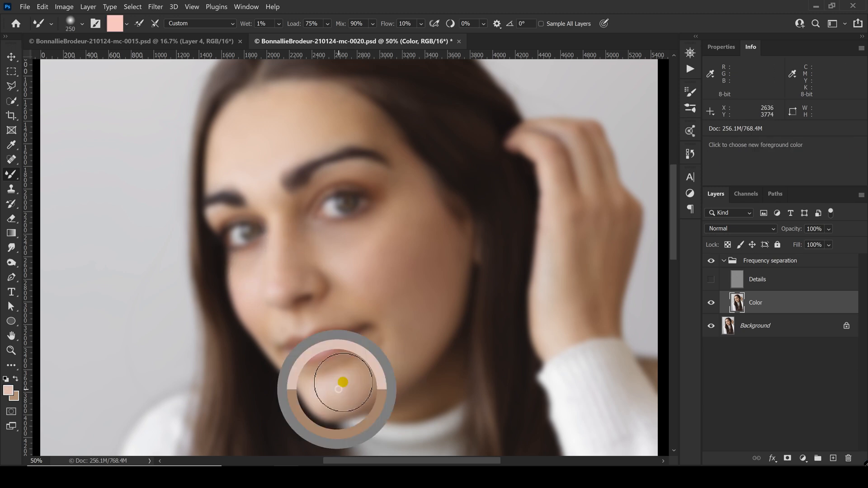
{"action": "key", "text": "bracketleft"}
{"action": "key", "text": "bracketleft"}
{"action": "mouse_move", "coordinate": [328, 374]}
{"action": "left_mouse_down"}
{"action": "mouse_move", "coordinate": [359, 349]}
{"action": "mouse_move", "coordinate": [331, 363]}
{"action": "mouse_move", "coordinate": [329, 384]}
{"action": "mouse_move", "coordinate": [365, 341]}
{"action": "mouse_move", "coordinate": [333, 393]}
{"action": "left_mouse_up"}
Enlarge the Mixer Brush to 300 px and sample the skin tone beside the nose to continue blending
{"action": "key", "text": "bracketright"}
{"action": "key", "text": "bracketright"}
{"action": "key", "text": "bracketright"}
{"action": "left_click", "coordinate": [320, 258], "text": "alt"}
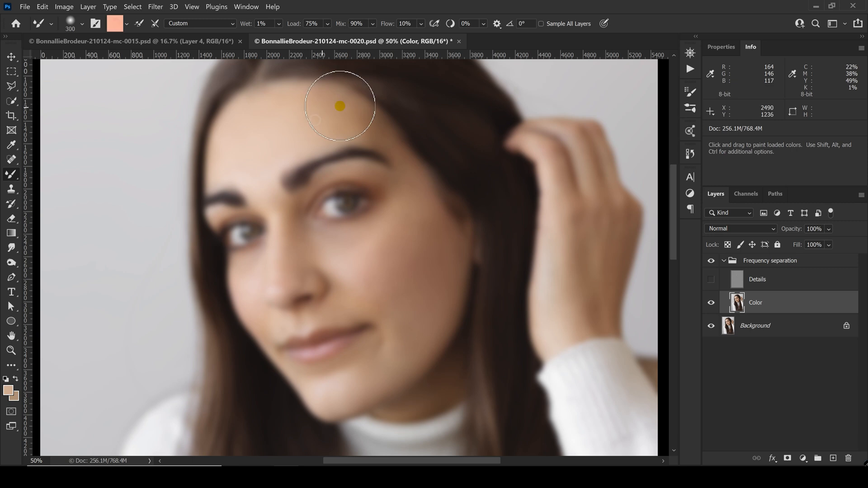
Show the Details layer and blend the red patches on the cheek and temple with the Mixer Brush
{"action": "left_click", "coordinate": [712, 279]}
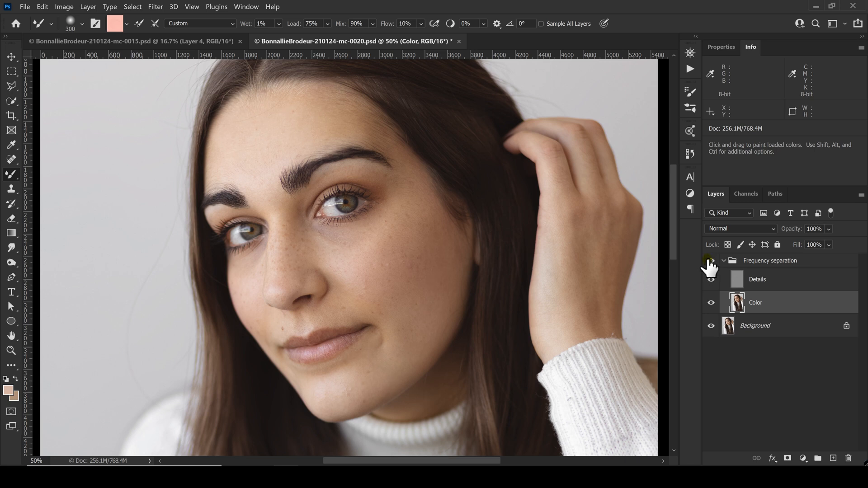
{"action": "mouse_move", "coordinate": [434, 217]}
{"action": "left_mouse_down"}
{"action": "mouse_move", "coordinate": [442, 299]}
{"action": "mouse_move", "coordinate": [426, 223]}
{"action": "mouse_move", "coordinate": [430, 302]}
{"action": "mouse_move", "coordinate": [439, 271]}
{"action": "mouse_move", "coordinate": [427, 248]}
{"action": "mouse_move", "coordinate": [420, 291]}
{"action": "mouse_move", "coordinate": [427, 204]}
{"action": "left_mouse_up"}
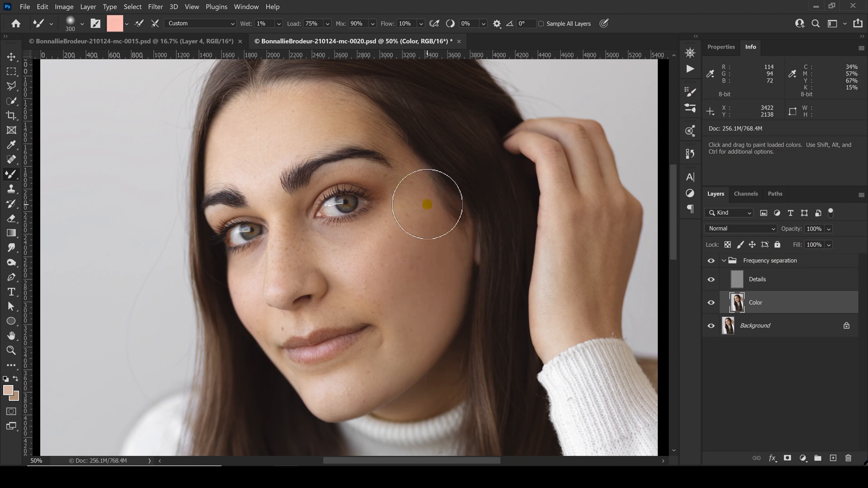
{"action": "mouse_move", "coordinate": [427, 204]}
{"action": "left_mouse_down"}
{"action": "mouse_move", "coordinate": [454, 305]}
{"action": "mouse_move", "coordinate": [404, 188]}
{"action": "mouse_move", "coordinate": [395, 249]}
{"action": "mouse_move", "coordinate": [420, 204]}
{"action": "mouse_move", "coordinate": [385, 239]}
{"action": "mouse_move", "coordinate": [389, 309]}
{"action": "mouse_move", "coordinate": [438, 237]}
{"action": "mouse_move", "coordinate": [401, 291]}
{"action": "left_mouse_up"}
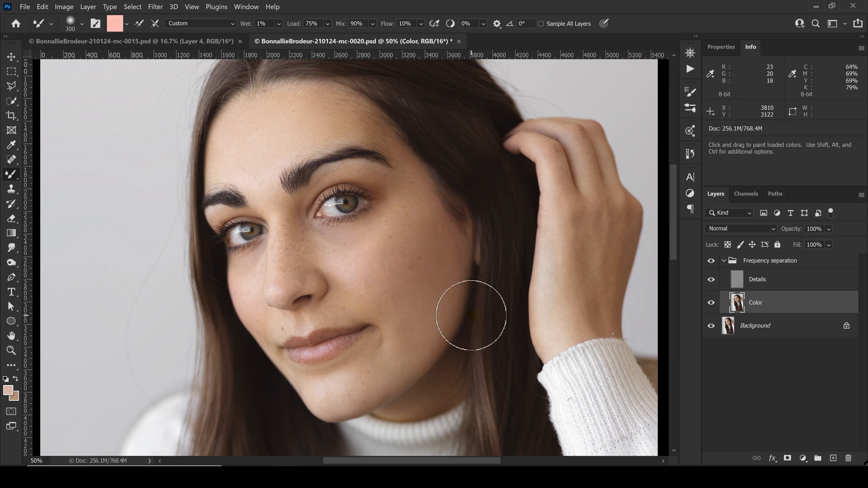
{"action": "left_click_drag", "start_coordinate": [417, 245], "coordinate": [404, 241]}
Hide the Details layer, switch to the regular Brush at 10% opacity, and sample the skin at the nose bridge
{"action": "left_click", "coordinate": [711, 280]}
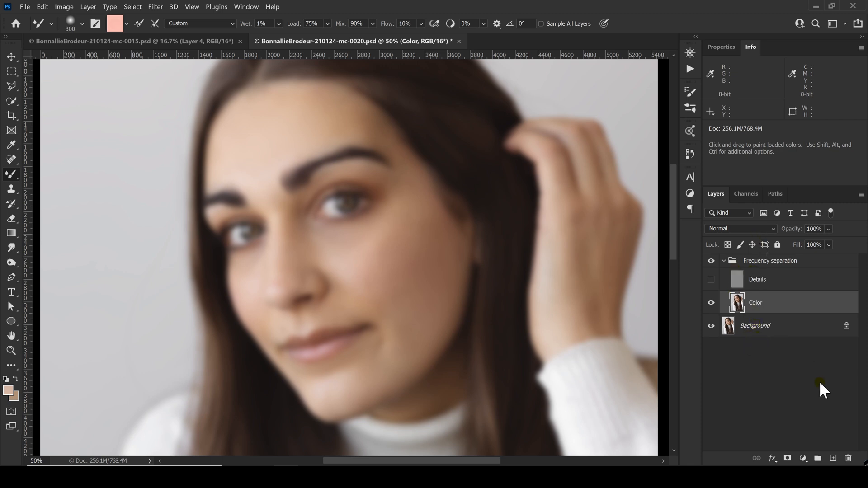
{"action": "key", "text": "b"}
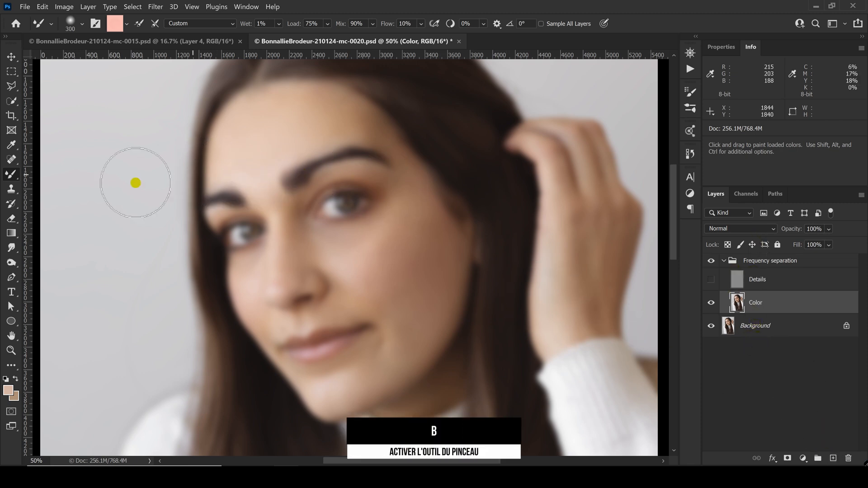
{"action": "key", "text": "alt"}
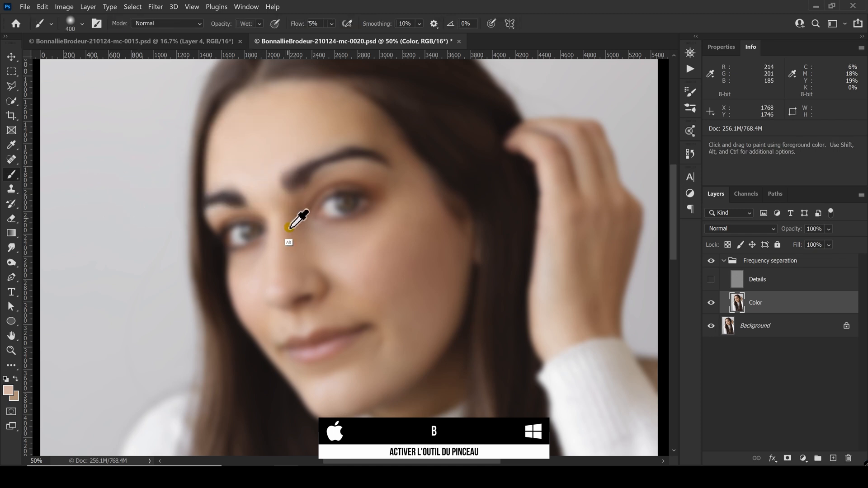
{"action": "left_click", "coordinate": [295, 231], "text": "alt"}
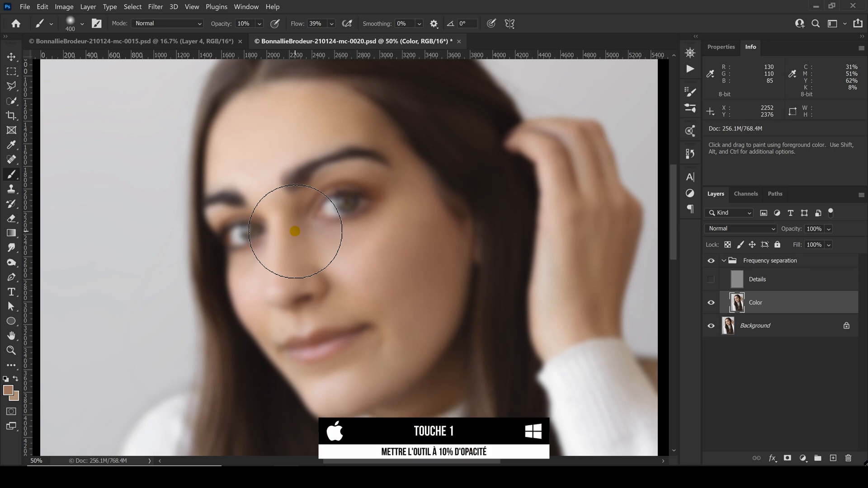
Reduce the Brush to 175 px for painting the sampled skin tone around the inner eye corner
{"action": "key", "text": "bracketleft"}
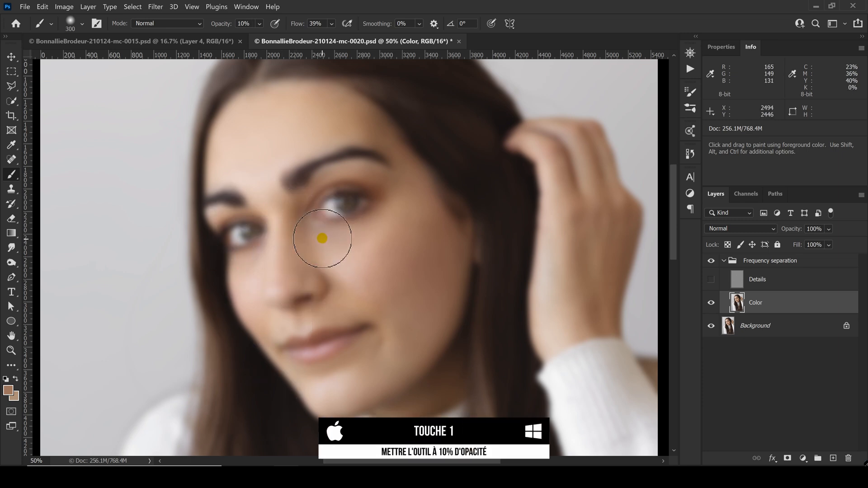
{"action": "key", "text": "bracketleft"}
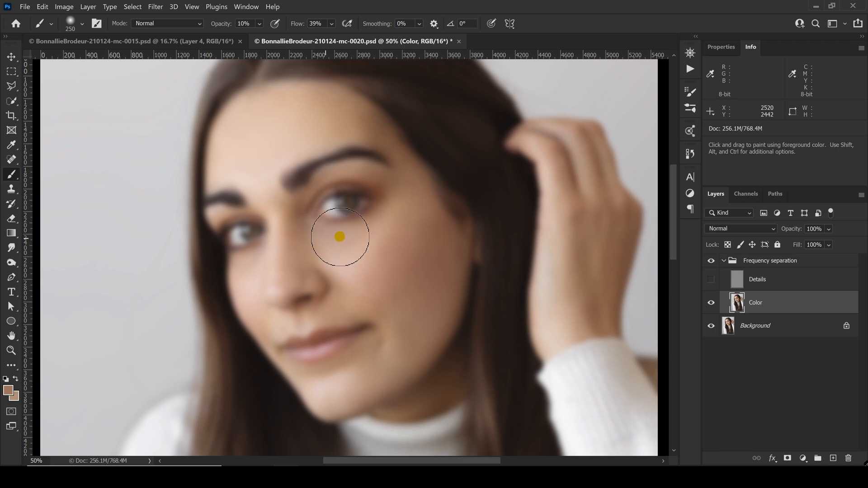
{"action": "key", "text": "bracketleft"}
{"action": "key", "text": "bracketleft"}
{"action": "key", "text": "bracketleft"}
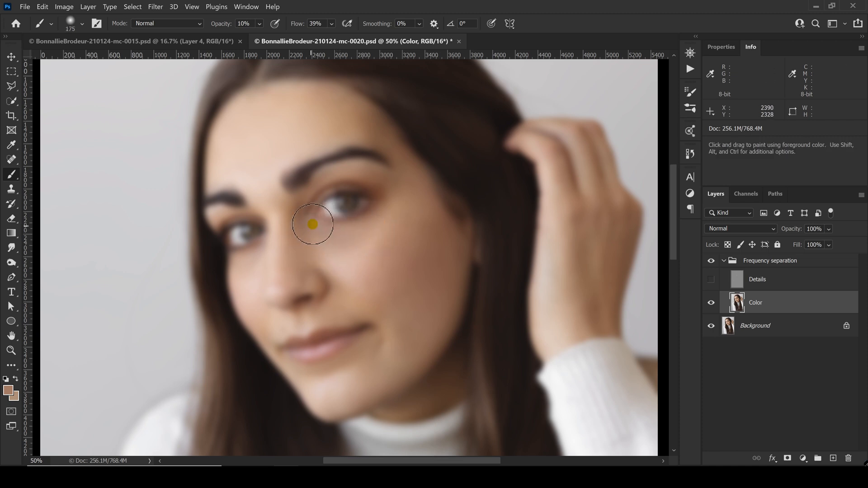
Show the Details layer and paint under the eye with a 300 px Brush, using a tone sampled from the cheek
{"action": "left_click", "coordinate": [342, 246], "text": "alt"}
{"action": "key", "text": "bracketright"}
{"action": "key", "text": "bracketright"}
{"action": "key", "text": "bracketright"}
{"action": "left_click", "coordinate": [710, 279]}
{"action": "mouse_move", "coordinate": [723, 312]}
{"action": "left_mouse_down"}
{"action": "mouse_move", "coordinate": [717, 272]}
{"action": "mouse_move", "coordinate": [733, 298]}
{"action": "left_mouse_up"}
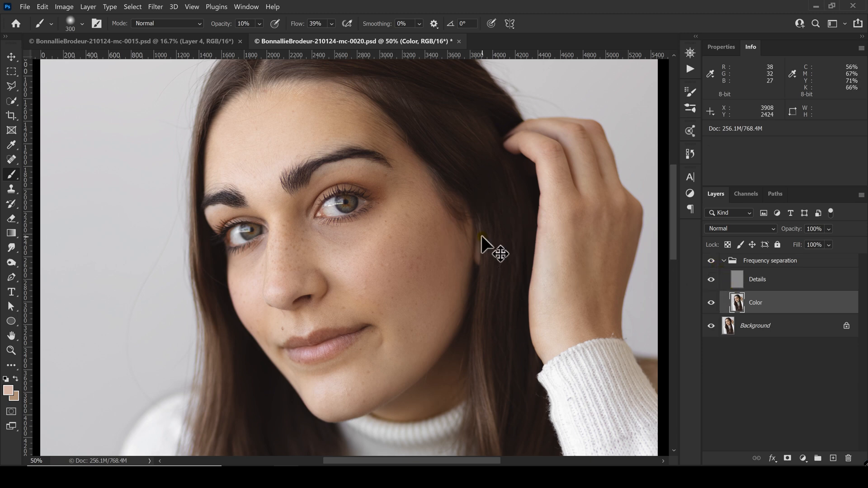
{"action": "scroll", "coordinate": [481, 235], "scroll_direction": "up", "scroll_amount": 1}
{"action": "mouse_move", "coordinate": [289, 202]}
{"action": "left_mouse_down"}
{"action": "mouse_move", "coordinate": [325, 229]}
{"action": "mouse_move", "coordinate": [320, 239]}
{"action": "mouse_move", "coordinate": [296, 221]}
{"action": "mouse_move", "coordinate": [333, 239]}
{"action": "left_mouse_up"}
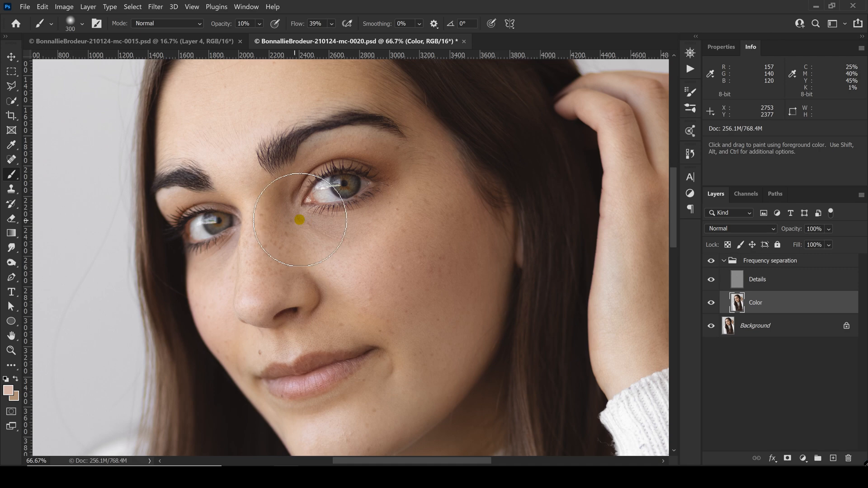
Even out the skin on the raised hand with the Brush, and sample tones around the chin
{"action": "key", "text": "ctrl+minus"}
{"action": "mouse_move", "coordinate": [615, 213]}
{"action": "left_mouse_down"}
{"action": "mouse_move", "coordinate": [657, 247]}
{"action": "mouse_move", "coordinate": [606, 291]}
{"action": "left_mouse_up"}
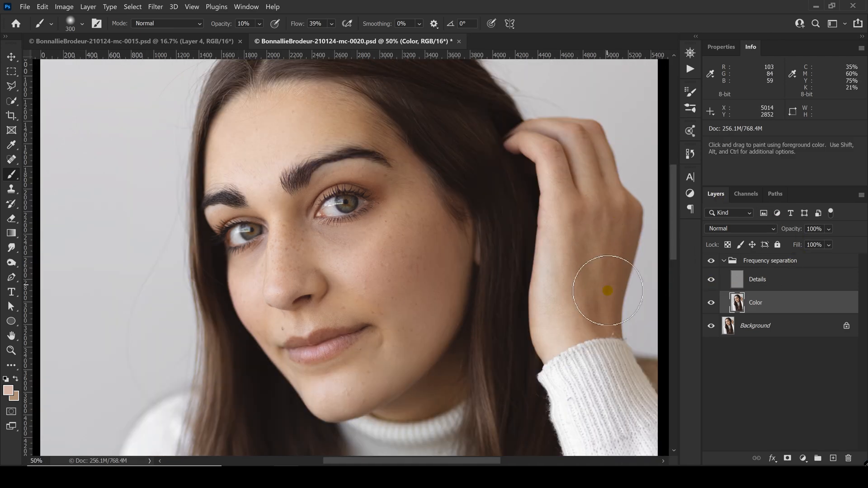
{"action": "left_click", "coordinate": [376, 365], "text": "alt"}
{"action": "left_click", "coordinate": [329, 384], "text": "alt"}
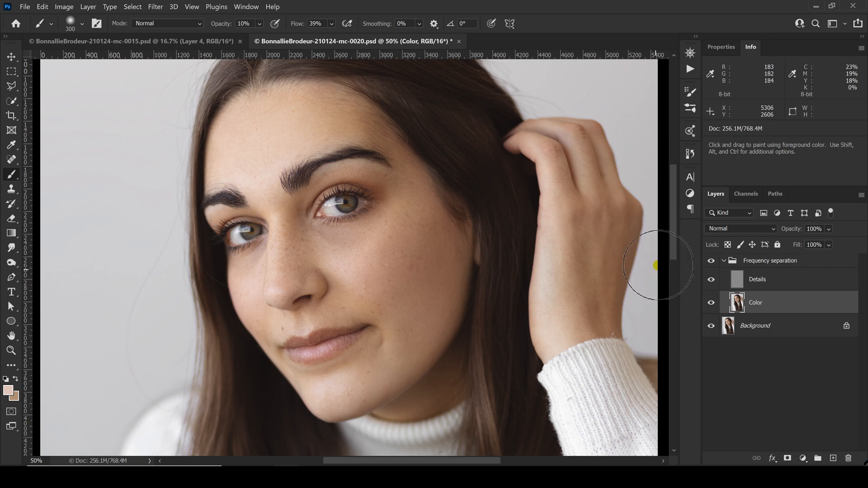
Lighten the dark area under the eye with the Brush, using tones sampled from the upper cheek
{"action": "left_click", "coordinate": [358, 233], "text": "alt"}
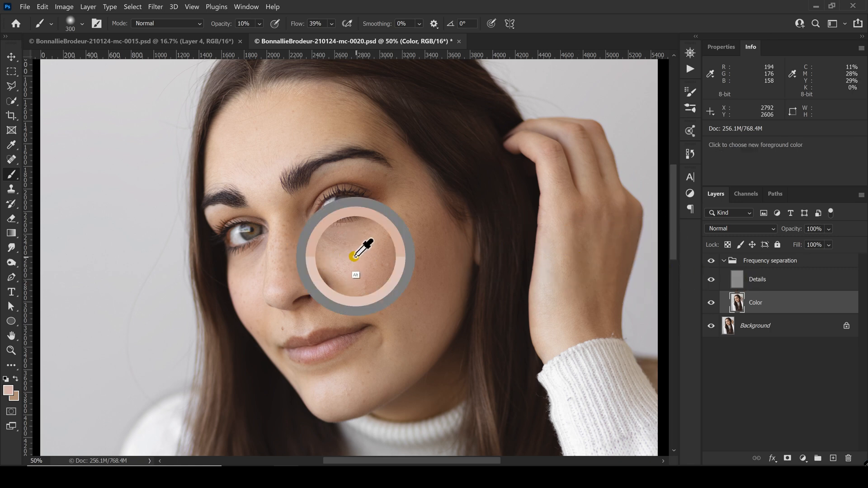
{"action": "mouse_move", "coordinate": [335, 240]}
{"action": "left_mouse_down"}
{"action": "mouse_move", "coordinate": [311, 234]}
{"action": "mouse_move", "coordinate": [361, 242]}
{"action": "mouse_move", "coordinate": [348, 239]}
{"action": "mouse_move", "coordinate": [371, 243]}
{"action": "left_mouse_up"}
{"action": "left_click", "coordinate": [345, 253], "text": "alt"}
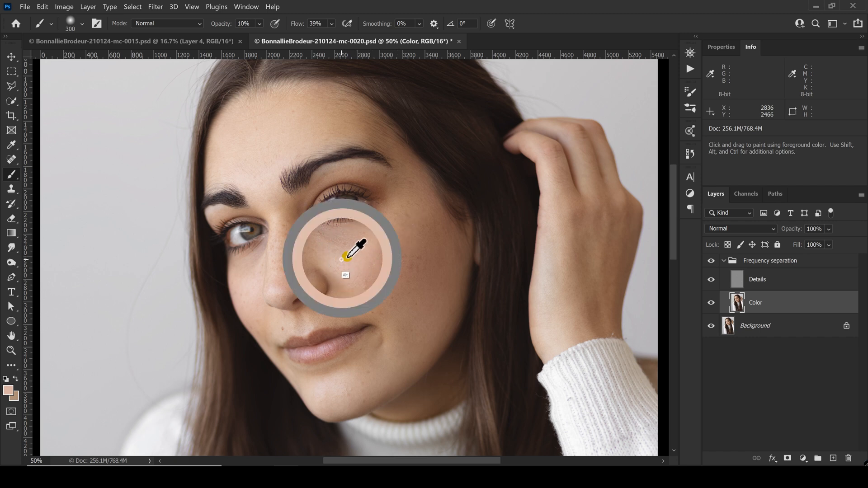
Even out the outer cheek, nose, forehead and jaw with the Brush, sampling each area's skin tone
{"action": "left_click", "coordinate": [445, 264], "text": "alt"}
{"action": "key", "text": "bracketright"}
{"action": "left_click", "coordinate": [285, 276], "text": "alt"}
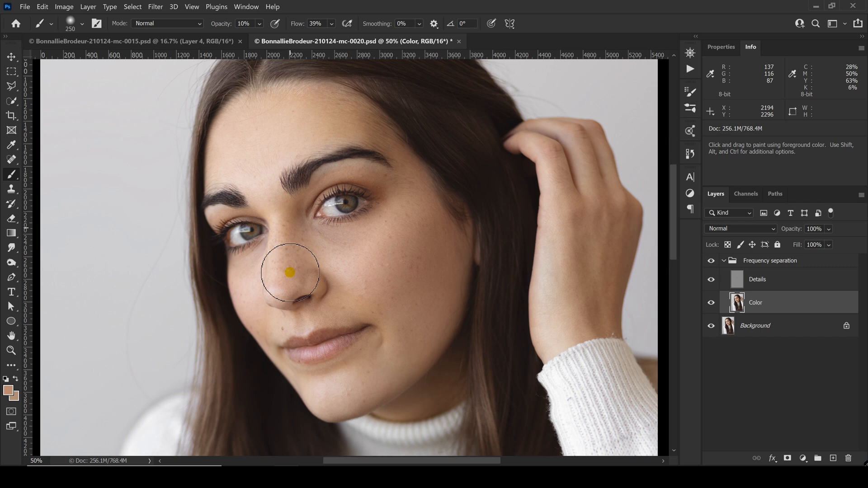
{"action": "left_click_drag", "start_coordinate": [347, 120], "coordinate": [339, 135]}
{"action": "left_click", "coordinate": [442, 367], "text": "alt"}
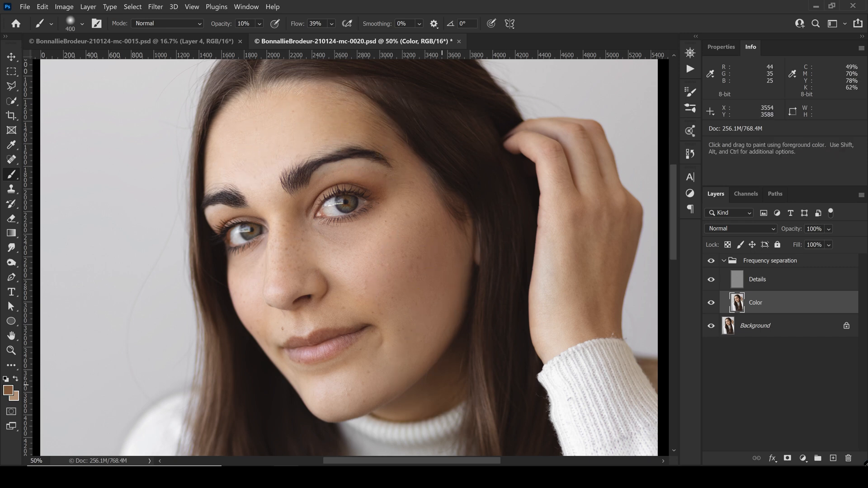
Compare the retouched portrait with the original by isolating the Background layer and restoring all layers
{"action": "left_click", "coordinate": [711, 326], "text": "alt"}
{"action": "left_click", "coordinate": [712, 326], "text": "alt"}
{"action": "left_click", "coordinate": [711, 326], "text": "alt"}
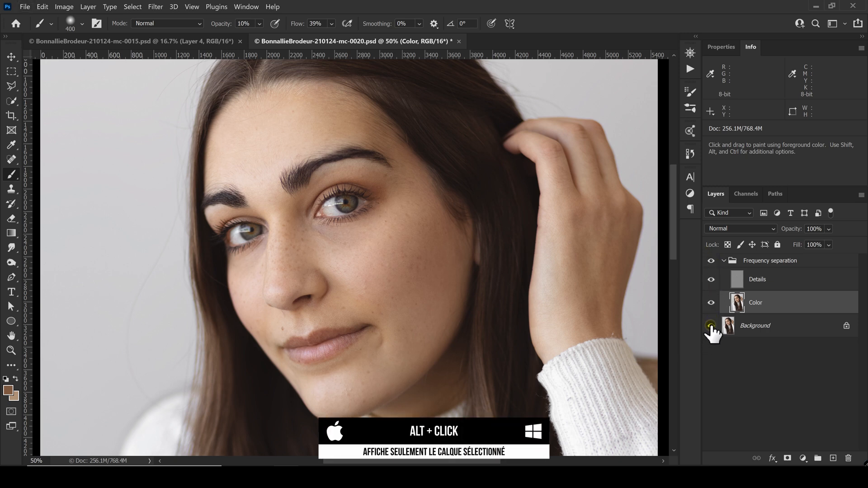
{"action": "left_click", "coordinate": [711, 326], "text": "alt"}
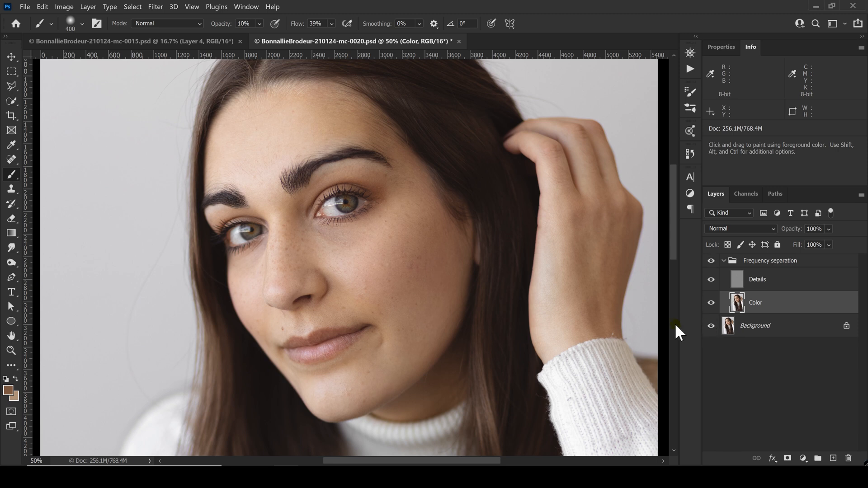
Select the Details layer and set the Healing Brush to sample the Current Layer only, after a trial heal on the cheek
{"action": "left_click", "coordinate": [737, 285]}
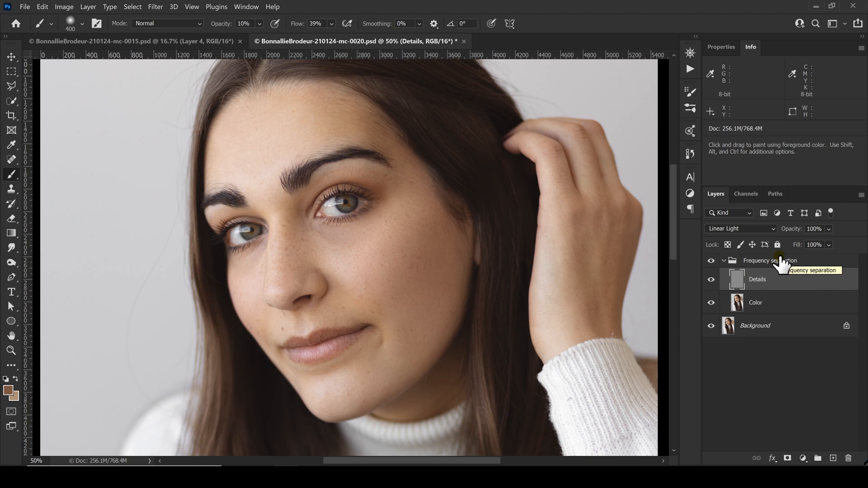
{"action": "left_click", "coordinate": [13, 154]}
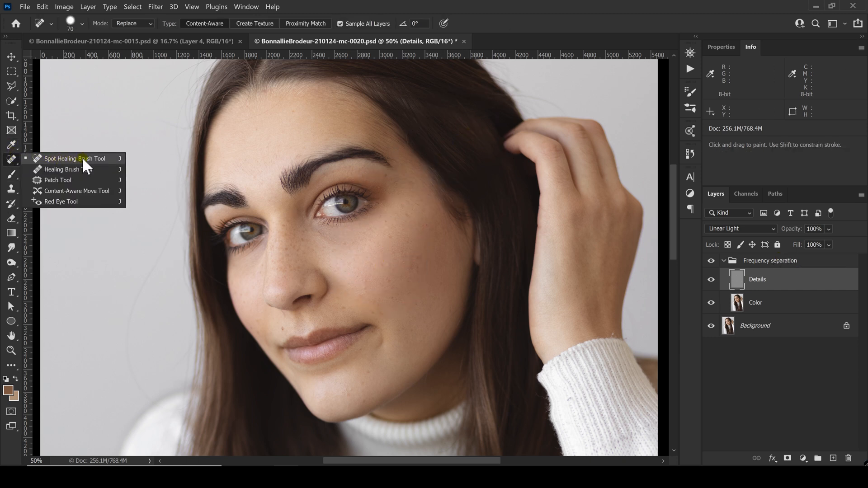
{"action": "left_click", "coordinate": [85, 168]}
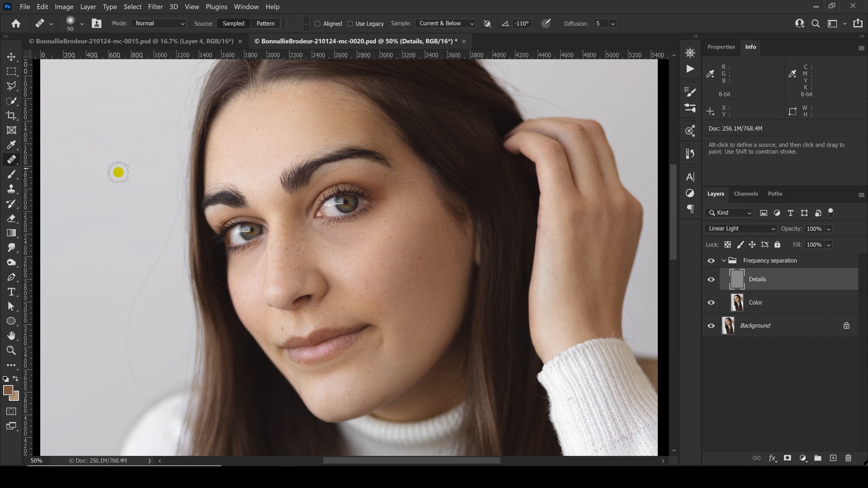
{"action": "scroll", "coordinate": [365, 190], "scroll_direction": "up", "scroll_amount": 1}
{"action": "scroll", "coordinate": [365, 189], "scroll_direction": "up", "scroll_amount": 1}
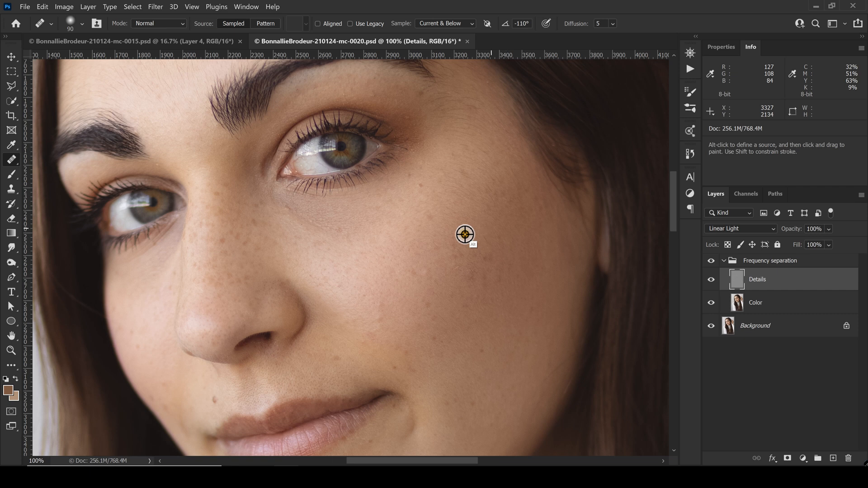
{"action": "left_click", "coordinate": [413, 291], "text": "alt"}
{"action": "left_click", "coordinate": [425, 271]}
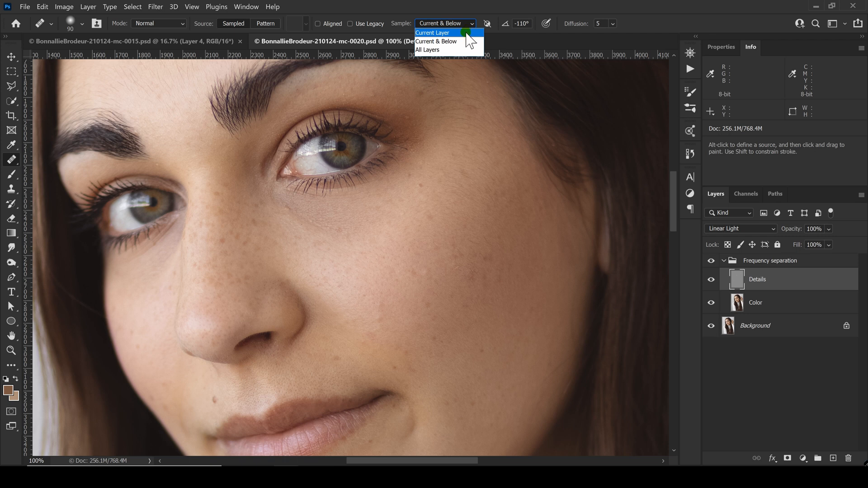
{"action": "left_click", "coordinate": [466, 33]}
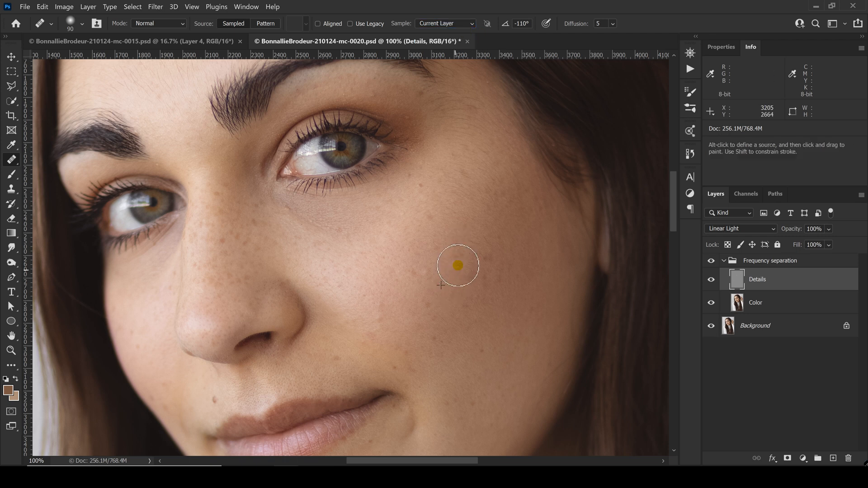
Heal the blemishes on the central cheek of the Details layer, sampling clean texture beside them with Current Layer sampling
{"action": "left_click", "coordinate": [467, 302], "text": "alt"}
{"action": "left_click", "coordinate": [473, 272]}
{"action": "left_click", "coordinate": [458, 258]}
{"action": "left_click", "coordinate": [452, 24]}
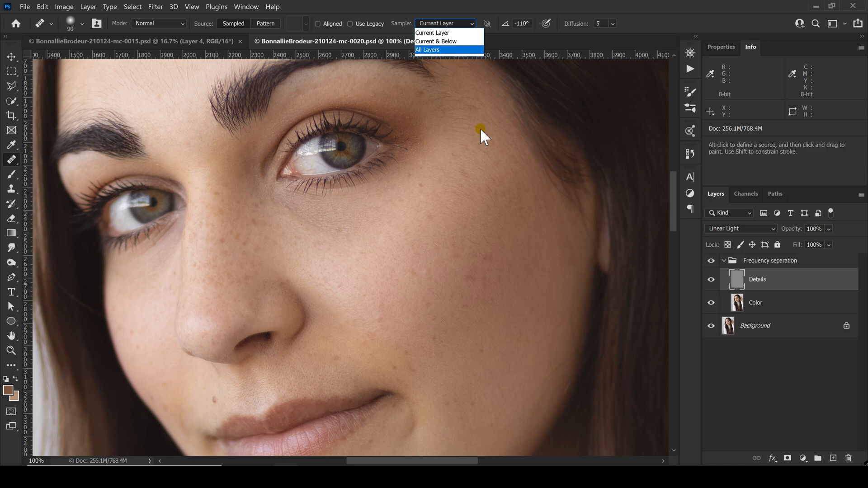
{"action": "left_click", "coordinate": [462, 34]}
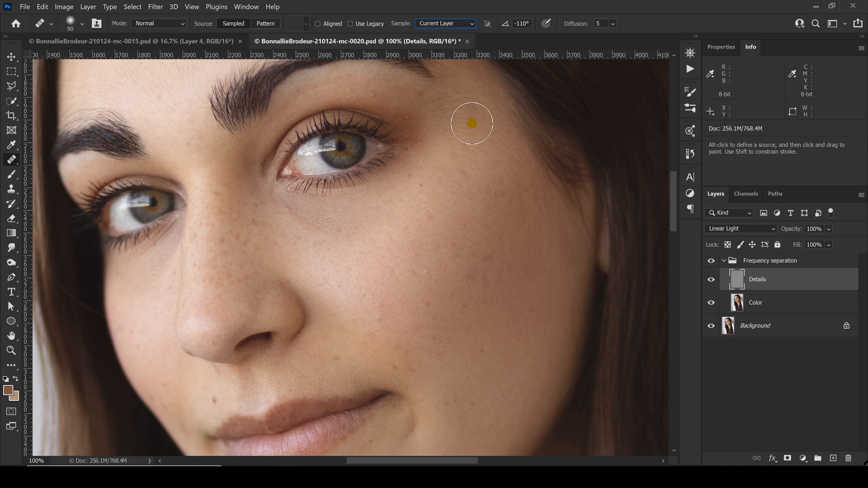
{"action": "left_click", "coordinate": [425, 249], "text": "alt"}
{"action": "left_click", "coordinate": [427, 277]}
{"action": "left_click", "coordinate": [437, 286]}
{"action": "left_click", "coordinate": [433, 262]}
{"action": "left_click", "coordinate": [452, 265]}
Reduce the Healing Brush size to 70 and heal the small spots on the upper outer cheek
{"action": "key", "text": "bracketleft"}
{"action": "key", "text": "bracketleft"}
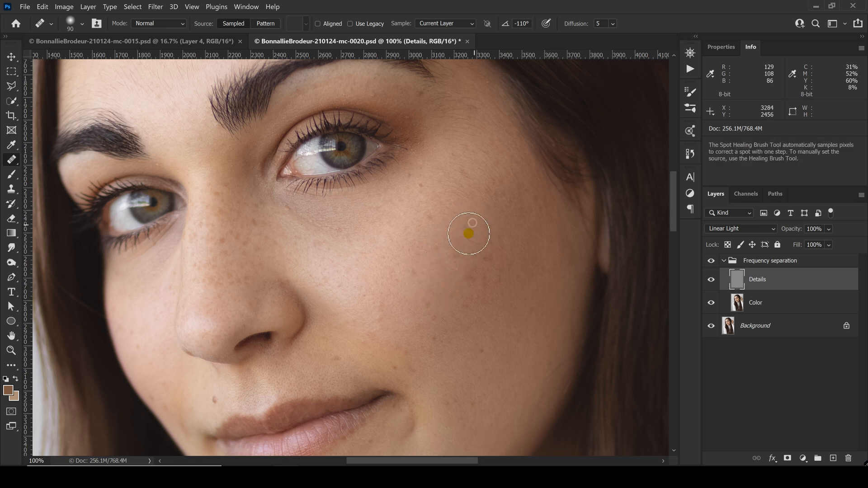
{"action": "left_click", "coordinate": [469, 232], "text": "alt"}
{"action": "left_click", "coordinate": [474, 240]}
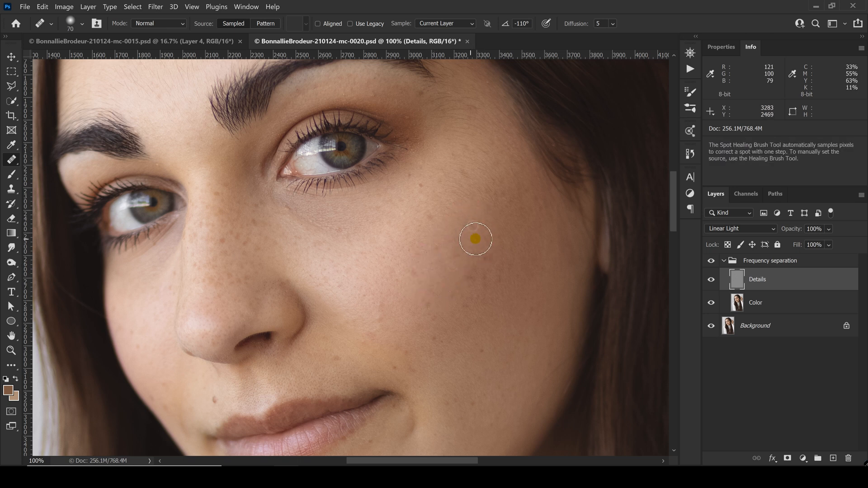
{"action": "left_click", "coordinate": [469, 241], "text": "alt"}
{"action": "left_click_drag", "start_coordinate": [481, 240], "coordinate": [487, 239]}
Heal the remaining dark spots across the outer cheek, resampling nearby skin texture for each area
{"action": "left_click", "coordinate": [461, 283], "text": "alt"}
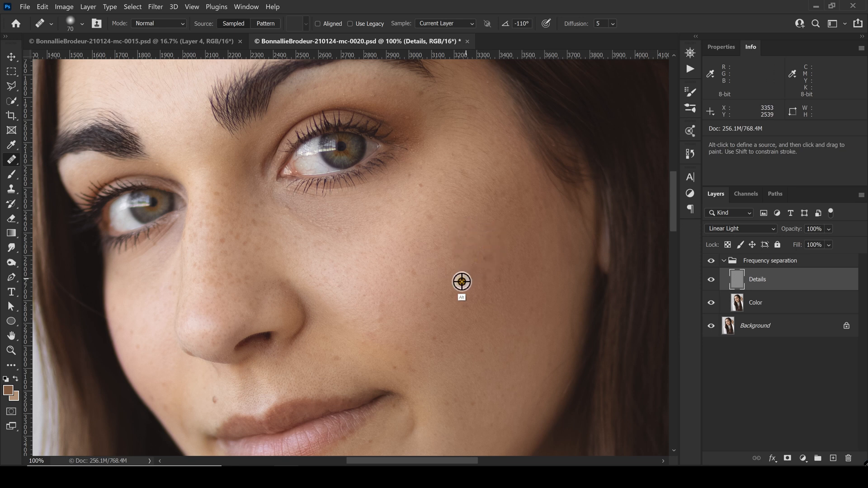
{"action": "left_click", "coordinate": [472, 278]}
{"action": "left_click", "coordinate": [489, 283]}
{"action": "left_click", "coordinate": [467, 309], "text": "alt"}
{"action": "left_click", "coordinate": [472, 261]}
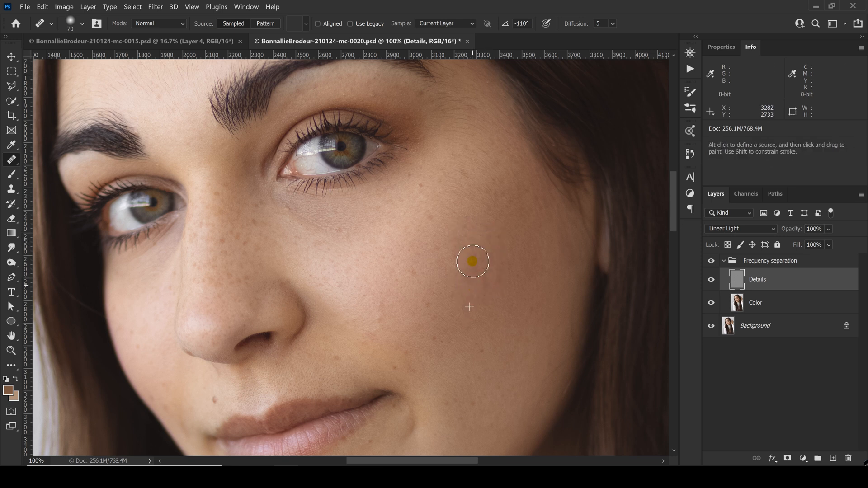
{"action": "mouse_move", "coordinate": [488, 284]}
{"action": "left_mouse_down"}
{"action": "mouse_move", "coordinate": [492, 263]}
{"action": "mouse_move", "coordinate": [469, 277]}
{"action": "mouse_move", "coordinate": [479, 252]}
{"action": "left_mouse_up"}
{"action": "left_click", "coordinate": [489, 250], "text": "alt"}
{"action": "left_click", "coordinate": [487, 219]}
Smooth the fine lines below the inner corner of the eye with the Healing Brush, using texture sampled from the skin beneath
{"action": "left_click", "coordinate": [306, 242], "text": "alt"}
{"action": "left_click", "coordinate": [312, 221]}
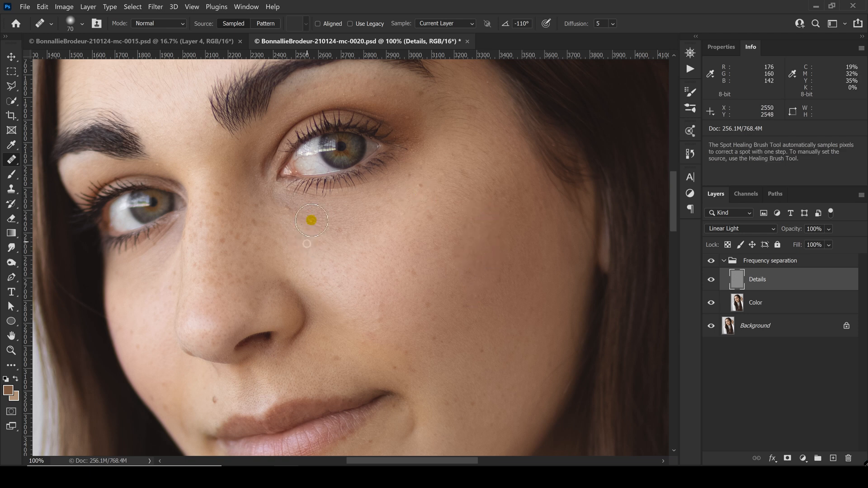
{"action": "left_click_drag", "start_coordinate": [288, 205], "coordinate": [325, 225]}
{"action": "left_click", "coordinate": [312, 227]}
{"action": "left_click", "coordinate": [292, 228], "text": "alt"}
{"action": "left_click", "coordinate": [321, 252], "text": "alt"}
{"action": "left_click", "coordinate": [306, 229]}
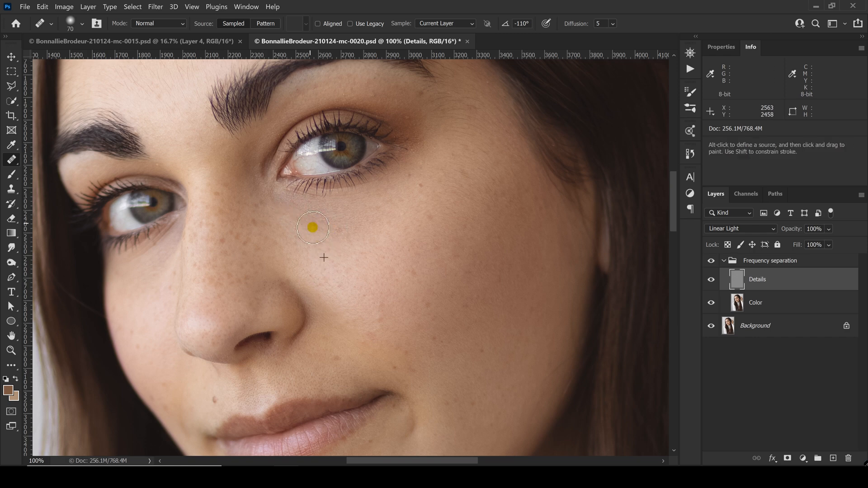
Compare the healed face at 50% zoom with the original by isolating the Background layer and restoring all layers twice
{"action": "key", "text": "ctrl+0"}
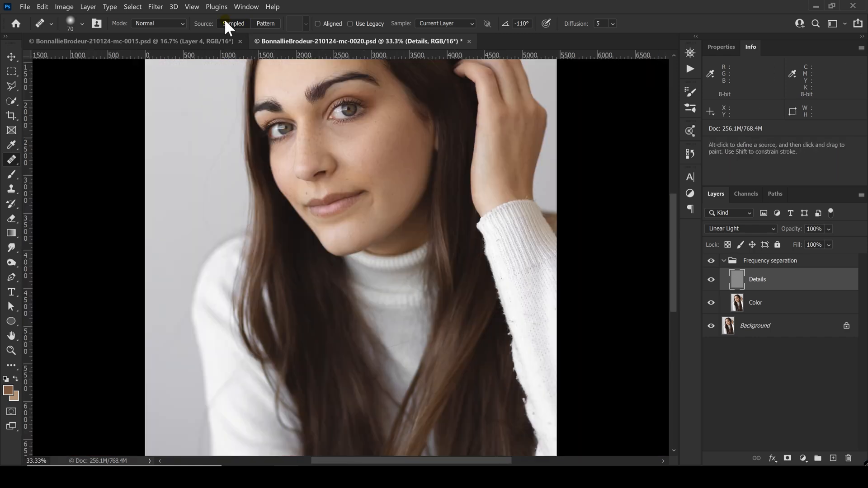
{"action": "left_click_drag", "start_coordinate": [523, 194], "coordinate": [508, 302]}
{"action": "key", "text": "ctrl+plus"}
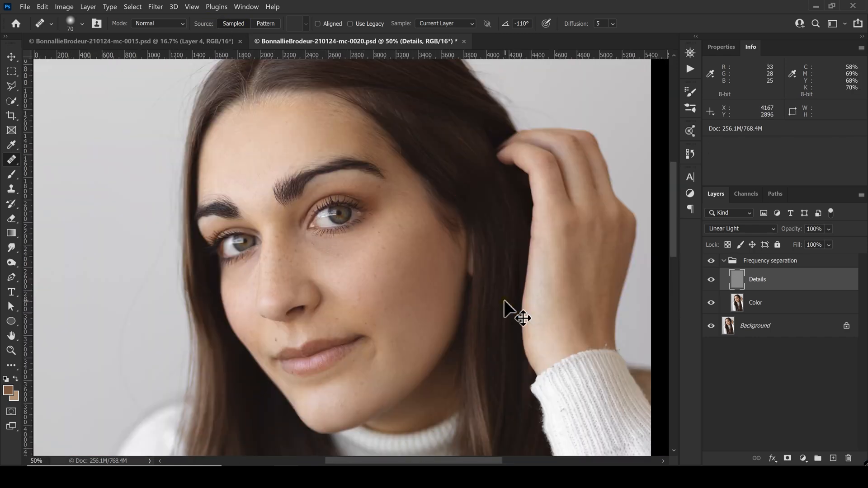
{"action": "left_click", "coordinate": [711, 326], "text": "alt"}
{"action": "left_click", "coordinate": [711, 325], "text": "alt"}
{"action": "left_click", "coordinate": [711, 326], "text": "alt"}
{"action": "left_click", "coordinate": [711, 325], "text": "alt"}
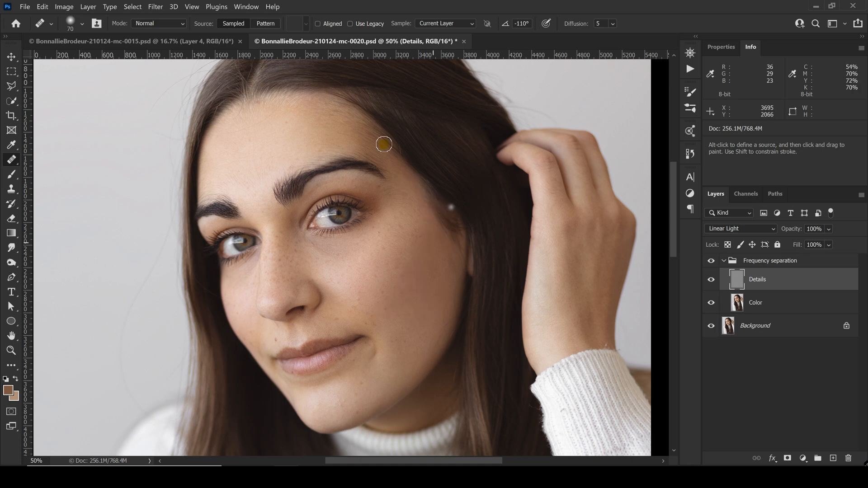
Collapse the Frequency separation group and run the GRIS action to add a Gris 50% layer in Soft Light mode above it
{"action": "left_click", "coordinate": [724, 260]}
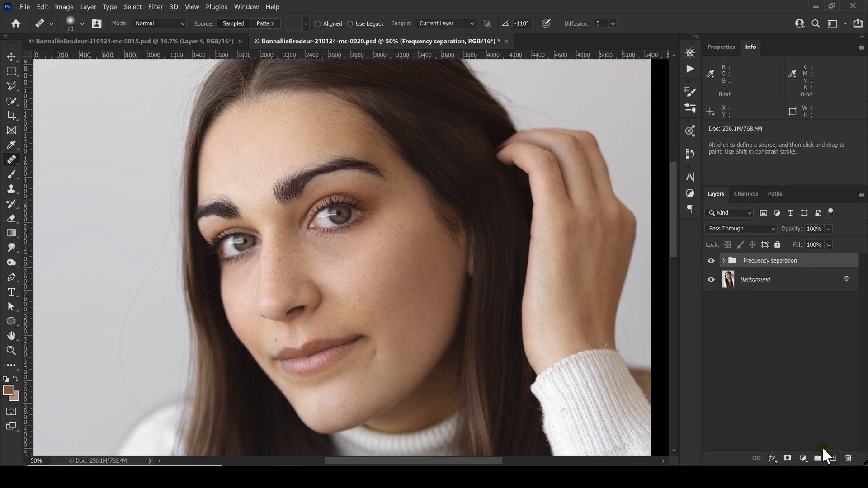
{"action": "left_click", "coordinate": [689, 68]}
{"action": "left_click", "coordinate": [576, 64]}
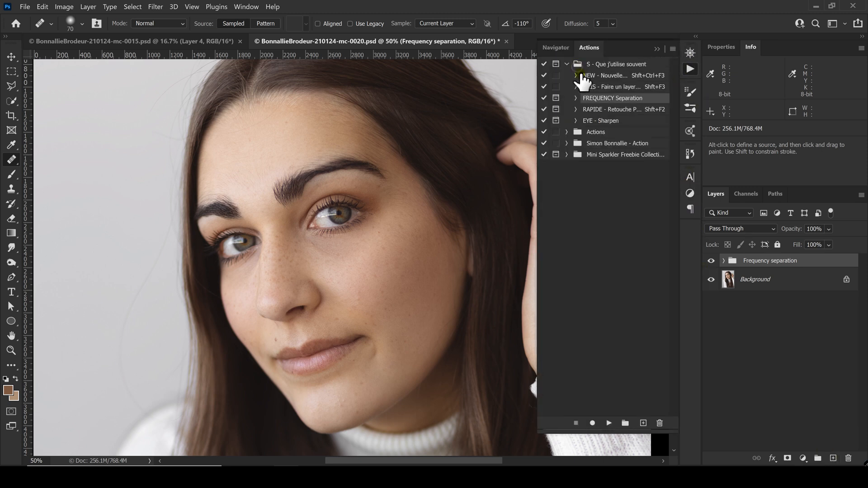
{"action": "left_click", "coordinate": [627, 86]}
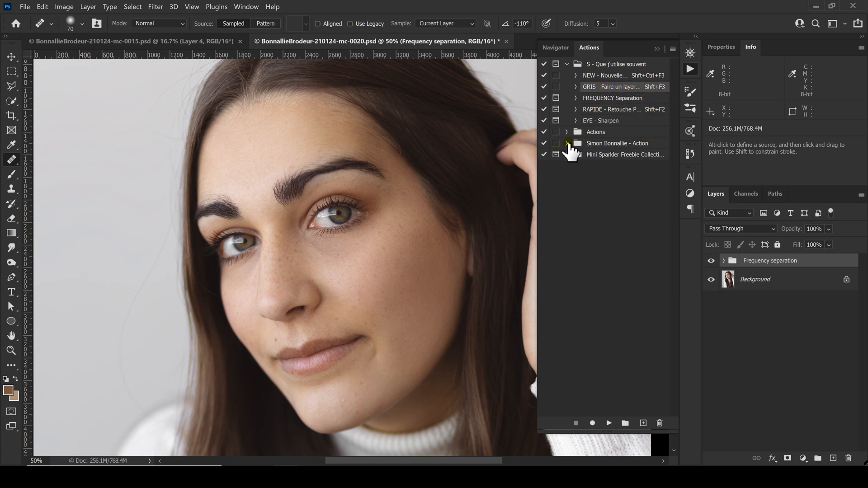
{"action": "left_click", "coordinate": [567, 144]}
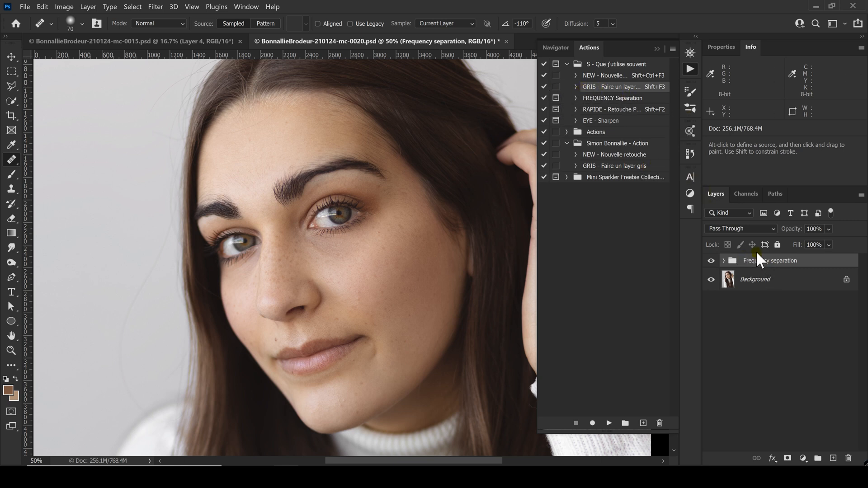
{"action": "key", "text": "shift+F3"}
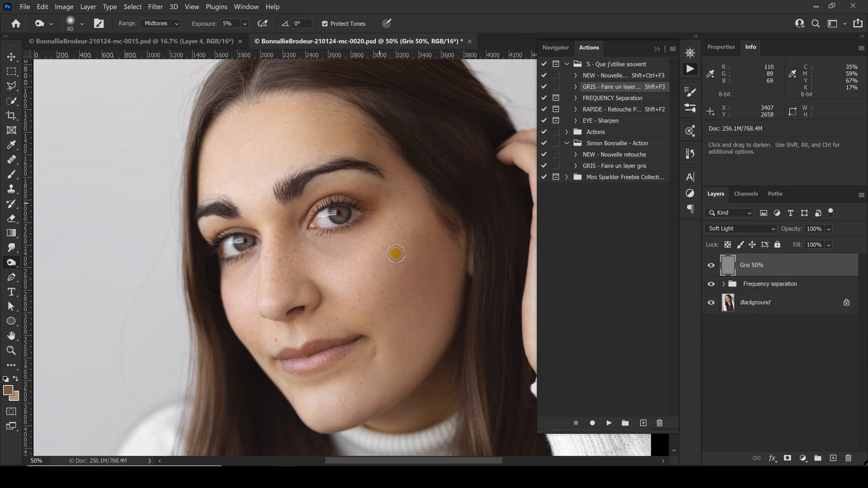
Burn the contours of the forehead, cheek and jaw on the Gris 50% layer with a large brush, size 500 then 400, at 5% exposure
{"action": "key", "text": "bracketright"}
{"action": "key", "text": "bracketright"}
{"action": "key", "text": "bracketright"}
{"action": "key", "text": "bracketright"}
{"action": "key", "text": "bracketright"}
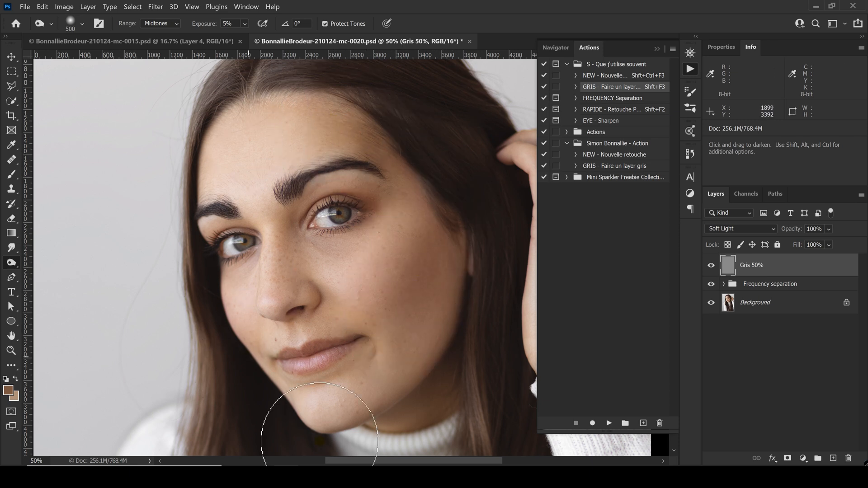
{"action": "key", "text": "bracketleft"}
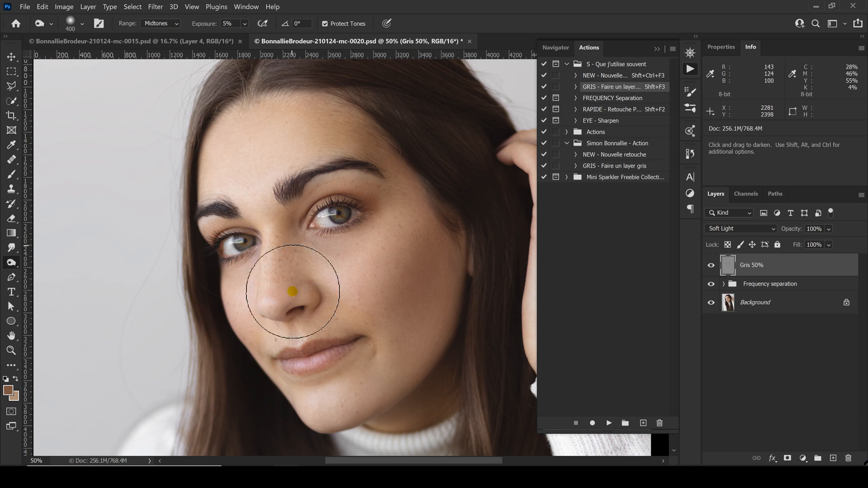
Shrink the brush and lighten the skin just beneath the eye on the Gris 50% layer
{"action": "key", "text": "bracketleft"}
{"action": "key", "text": "bracketleft"}
{"action": "key", "text": "bracketleft"}
{"action": "key", "text": "bracketleft"}
{"action": "mouse_move", "coordinate": [334, 248]}
{"action": "left_mouse_down"}
{"action": "mouse_move", "coordinate": [349, 248]}
{"action": "mouse_move", "coordinate": [303, 236]}
{"action": "mouse_move", "coordinate": [337, 254]}
{"action": "left_mouse_up"}
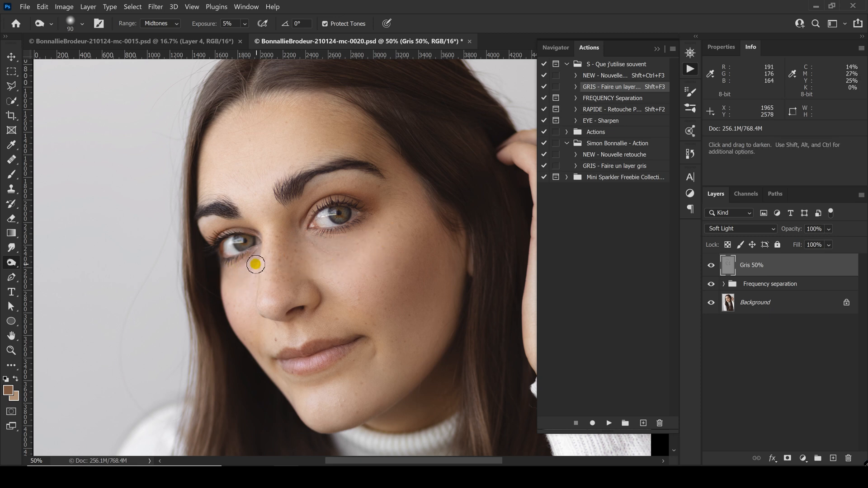
Refine the other eye's inner corner and the lower lip edge on the Gris 50% layer with a small brush of size 90 to 50
{"action": "key", "text": "bracketright"}
{"action": "key", "text": "bracketright"}
{"action": "key", "text": "bracketright"}
{"action": "key", "text": "bracketright"}
{"action": "key", "text": "bracketleft"}
{"action": "key", "text": "bracketleft"}
{"action": "key", "text": "bracketleft"}
{"action": "key", "text": "bracketleft"}
{"action": "key", "text": "bracketleft"}
{"action": "key", "text": "bracketleft"}
{"action": "key", "text": "bracketleft"}
{"action": "key", "text": "bracketleft"}
{"action": "key", "text": "bracketleft"}
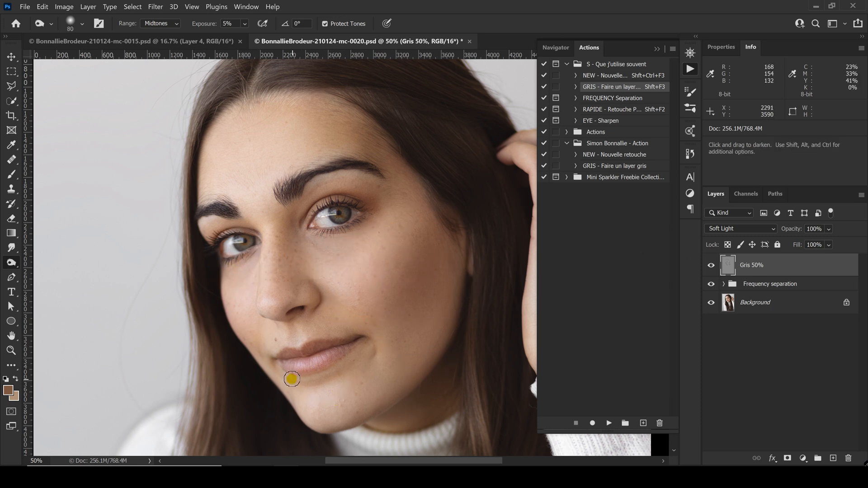
{"action": "mouse_move", "coordinate": [334, 371]}
{"action": "left_mouse_down"}
{"action": "mouse_move", "coordinate": [307, 383]}
{"action": "mouse_move", "coordinate": [337, 373]}
{"action": "left_mouse_up"}
{"action": "key", "text": "bracketright"}
Hide the Actions list and compare the portrait without the Gris 50% layer, then against the Background layer alone
{"action": "left_click", "coordinate": [690, 70]}
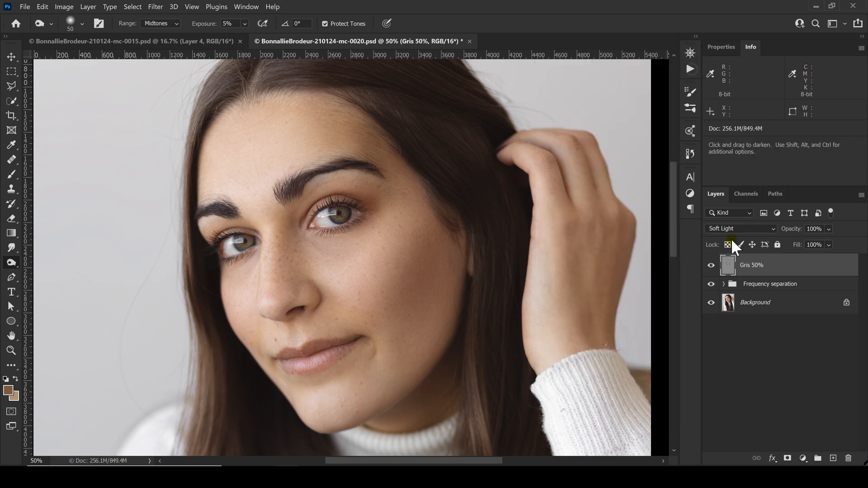
{"action": "left_click", "coordinate": [711, 266]}
{"action": "left_click", "coordinate": [711, 266]}
{"action": "left_click", "coordinate": [712, 266]}
{"action": "left_click", "coordinate": [711, 266]}
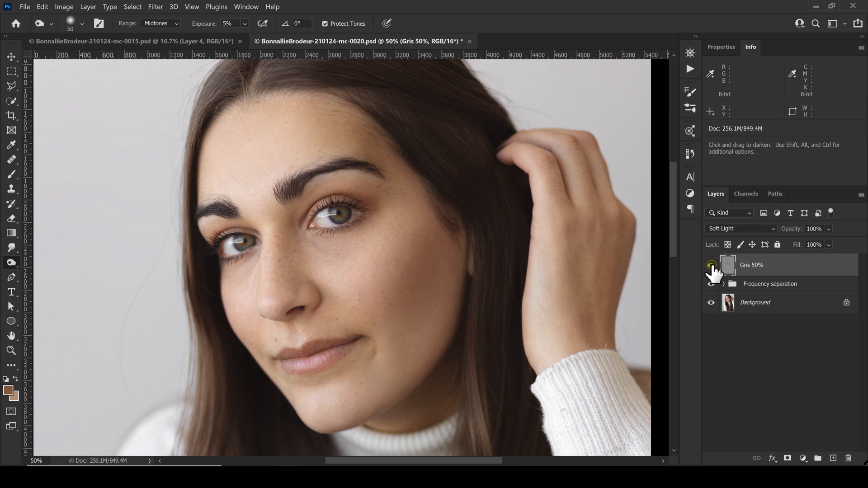
{"action": "left_click", "coordinate": [711, 303], "text": "alt"}
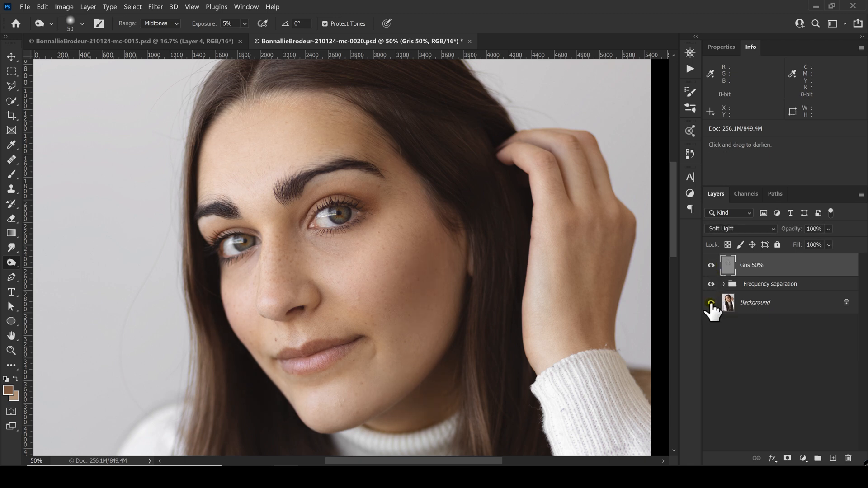
{"action": "left_click", "coordinate": [711, 303], "text": "alt"}
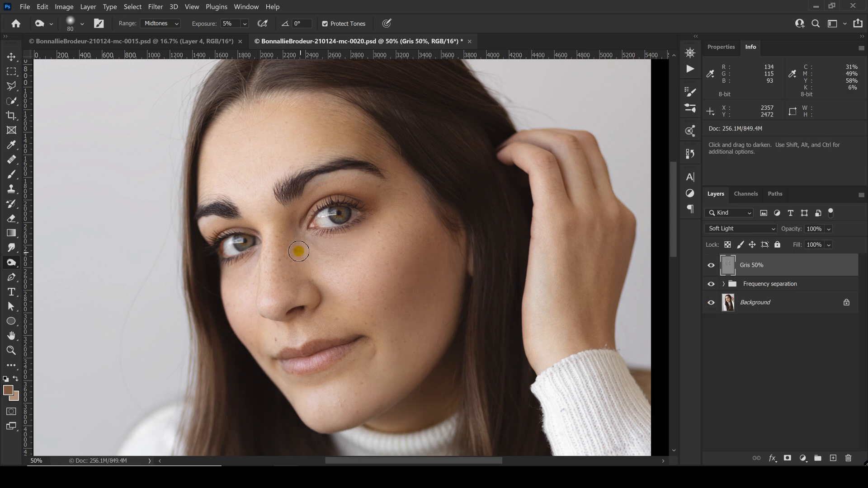
Enlarge the Burn tool's brush to 200 and work along the lower lashes toward the outer corner of the eye
{"action": "key", "text": "bracketright"}
{"action": "key", "text": "bracketright"}
{"action": "key", "text": "bracketright"}
{"action": "key", "text": "bracketright"}
{"action": "key", "text": "bracketright"}
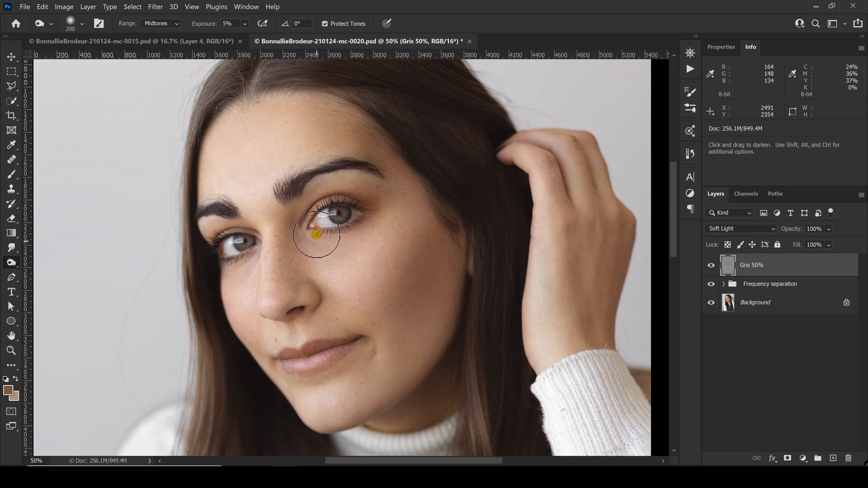
{"action": "mouse_move", "coordinate": [352, 231]}
{"action": "left_mouse_down"}
{"action": "mouse_move", "coordinate": [323, 246]}
{"action": "mouse_move", "coordinate": [370, 226]}
{"action": "mouse_move", "coordinate": [319, 238]}
{"action": "mouse_move", "coordinate": [372, 230]}
{"action": "mouse_move", "coordinate": [327, 254]}
{"action": "mouse_move", "coordinate": [339, 261]}
{"action": "mouse_move", "coordinate": [354, 251]}
{"action": "mouse_move", "coordinate": [324, 254]}
{"action": "mouse_move", "coordinate": [344, 259]}
{"action": "mouse_move", "coordinate": [305, 247]}
{"action": "mouse_move", "coordinate": [371, 229]}
{"action": "mouse_move", "coordinate": [351, 241]}
{"action": "mouse_move", "coordinate": [398, 205]}
{"action": "left_mouse_up"}
{"action": "left_click", "coordinate": [588, 214]}
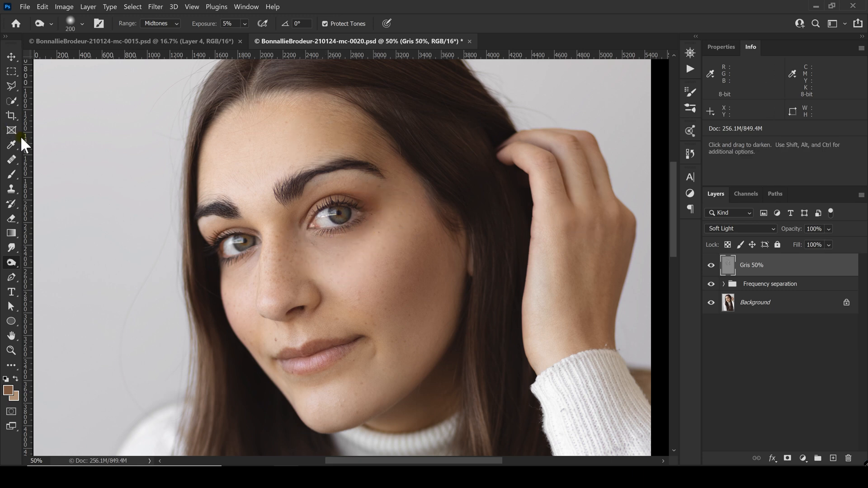
Set the Gris 50% layer's blend mode to Normal
{"action": "left_click", "coordinate": [751, 227]}
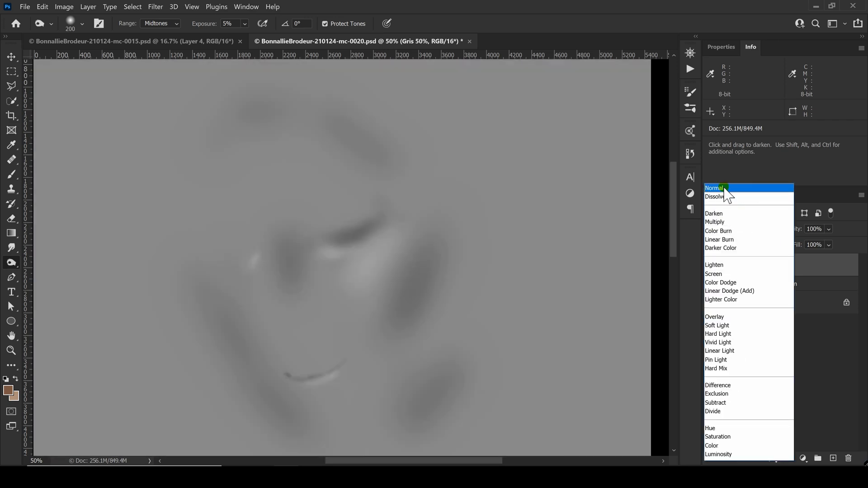
{"action": "left_click", "coordinate": [723, 188]}
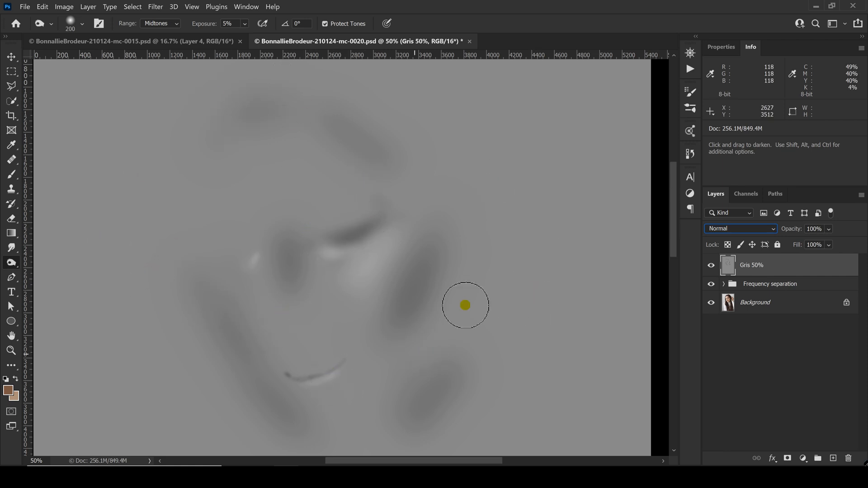
{"action": "key", "text": "alt"}
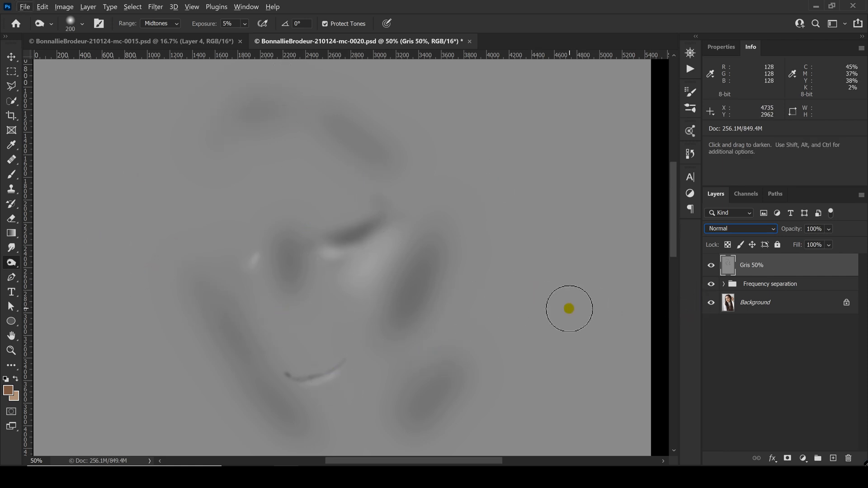
Sample the neutral gray from an untouched area of the Gris 50% layer and brush it over the lip strokes at 10% opacity
{"action": "key", "text": "alt"}
{"action": "key", "text": "b"}
{"action": "left_click", "coordinate": [551, 314], "text": "alt"}
{"action": "left_click", "coordinate": [562, 297], "text": "alt"}
{"action": "mouse_move", "coordinate": [283, 374]}
{"action": "left_mouse_down"}
{"action": "mouse_move", "coordinate": [313, 384]}
{"action": "mouse_move", "coordinate": [336, 367]}
{"action": "left_mouse_up"}
{"action": "mouse_move", "coordinate": [335, 368]}
{"action": "left_mouse_down"}
{"action": "mouse_move", "coordinate": [327, 380]}
{"action": "mouse_move", "coordinate": [290, 373]}
{"action": "left_mouse_up"}
{"action": "left_click_drag", "start_coordinate": [307, 384], "coordinate": [330, 380]}
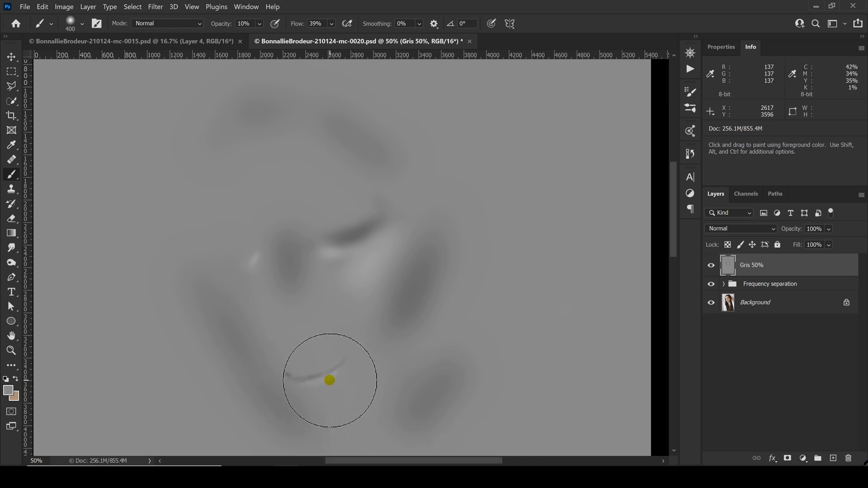
Try covering the lip strokes with gray at 100% brush opacity, and undo the stroke
{"action": "key", "text": "1"}
{"action": "key", "text": "0"}
{"action": "key", "text": "0"}
{"action": "mouse_move", "coordinate": [288, 366]}
{"action": "left_mouse_down"}
{"action": "mouse_move", "coordinate": [310, 381]}
{"action": "mouse_move", "coordinate": [346, 362]}
{"action": "mouse_move", "coordinate": [271, 366]}
{"action": "mouse_move", "coordinate": [286, 410]}
{"action": "left_mouse_up"}
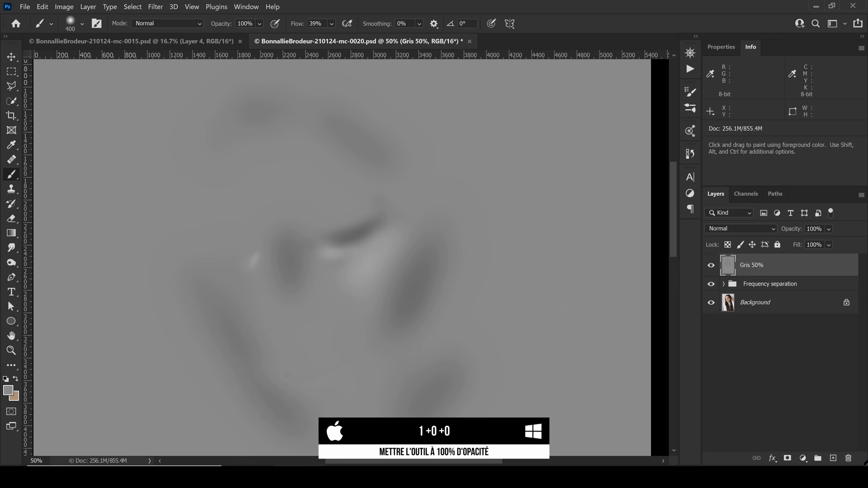
{"action": "key", "text": "ctrl+z"}
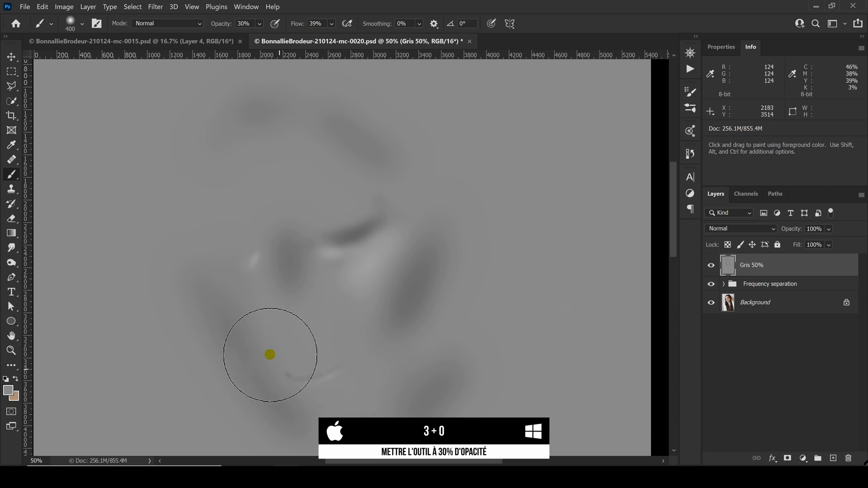
Set the Gris 50% layer's blend mode to Soft Light
{"action": "left_click", "coordinate": [742, 229]}
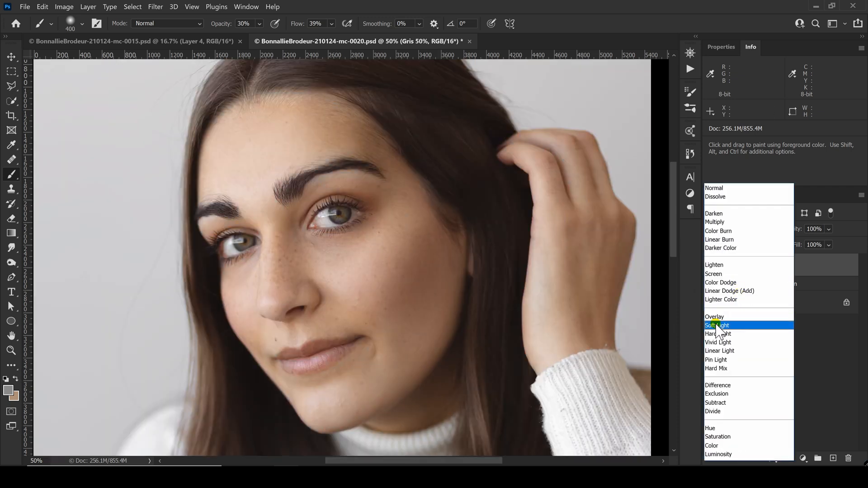
{"action": "left_click", "coordinate": [717, 325]}
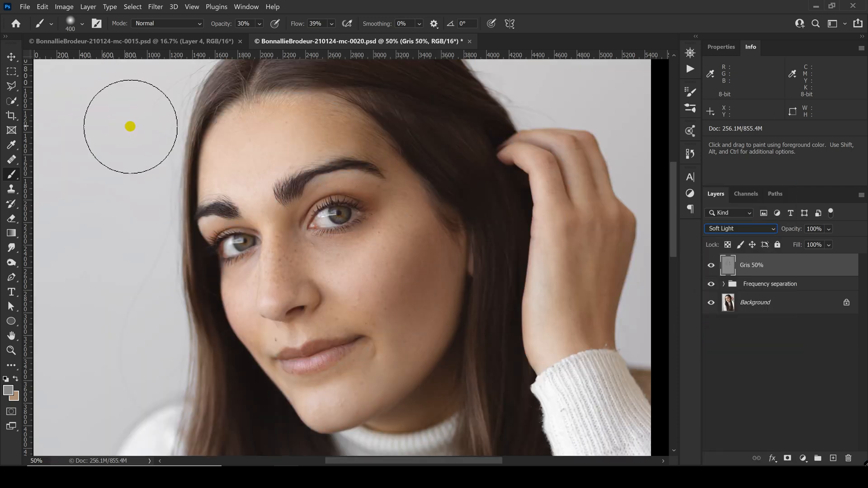
Compare the retouched portrait with the Background layer alone, viewing the whole image
{"action": "left_click", "coordinate": [712, 303], "text": "alt"}
{"action": "key", "text": "ctrl+0"}
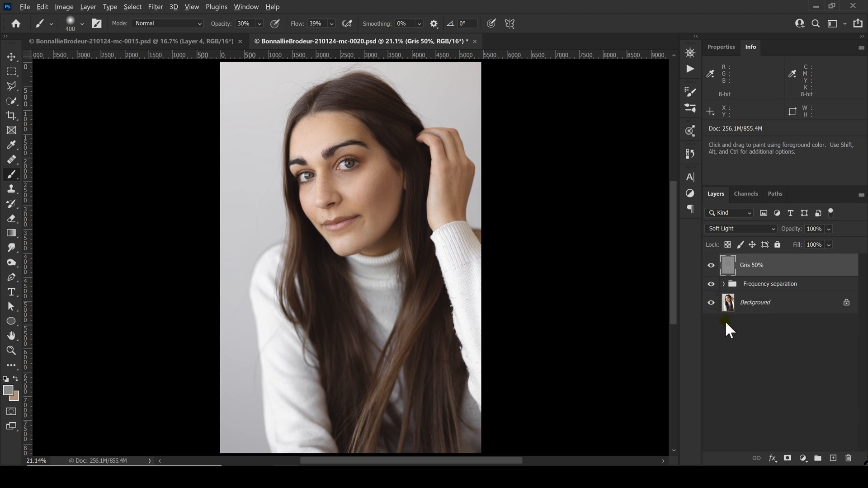
{"action": "left_click", "coordinate": [711, 303], "text": "alt"}
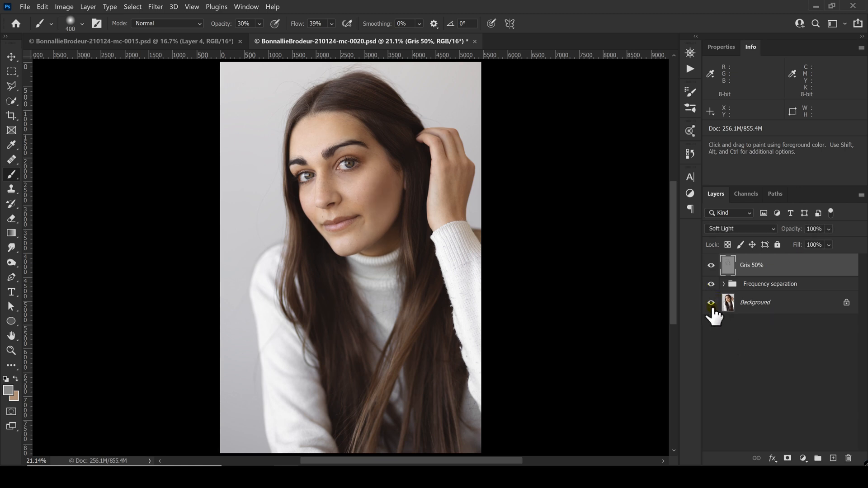